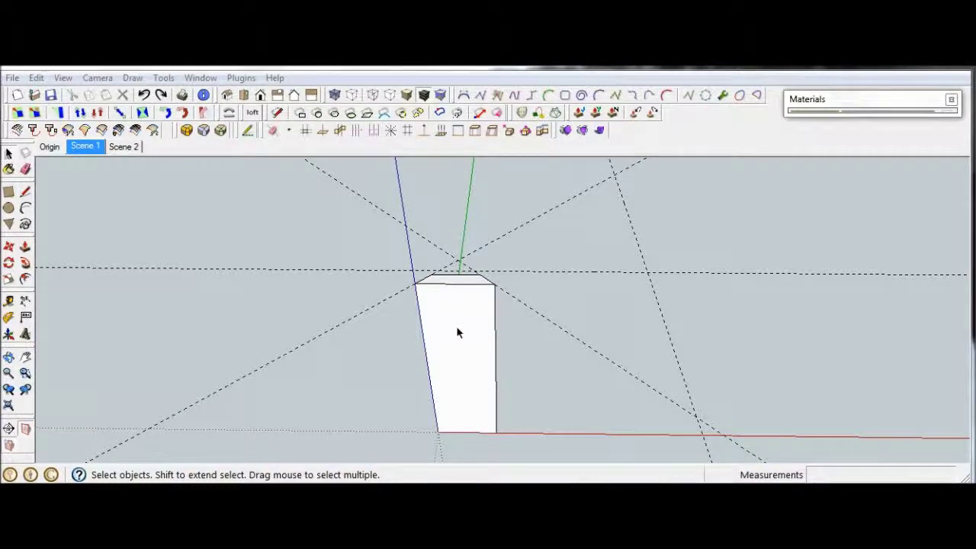
Make the tapered side panel a component named 'pillar side', replacing the existing definition
triple_click(457, 331)
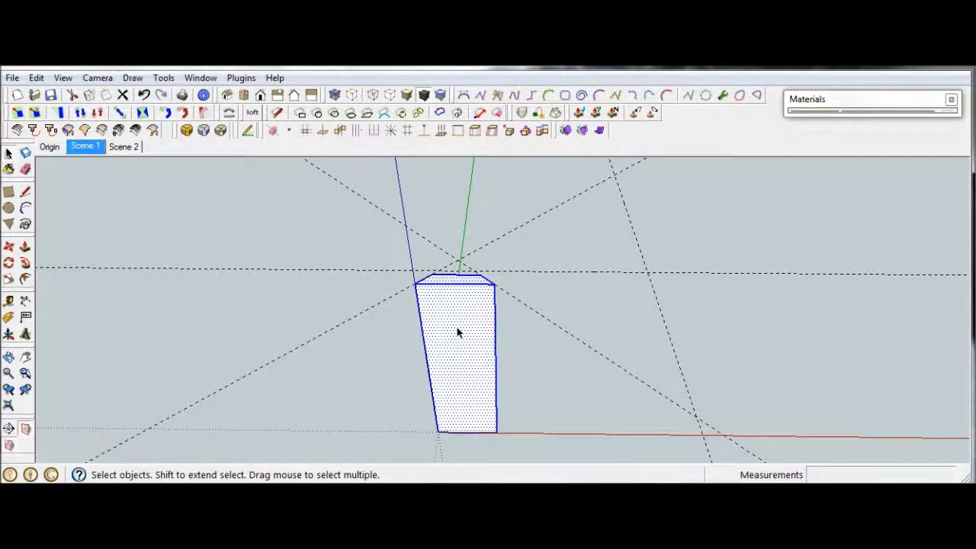
key(g)
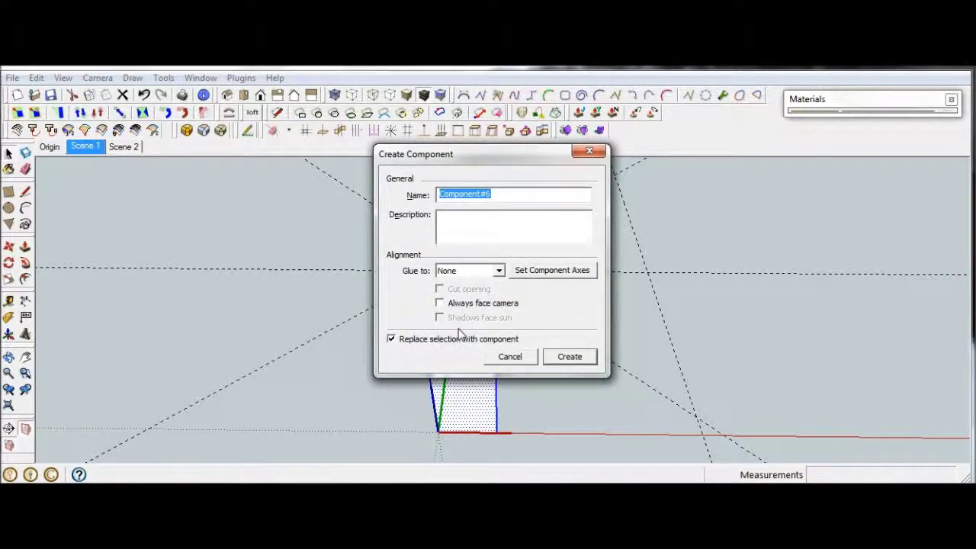
text(plllar side)
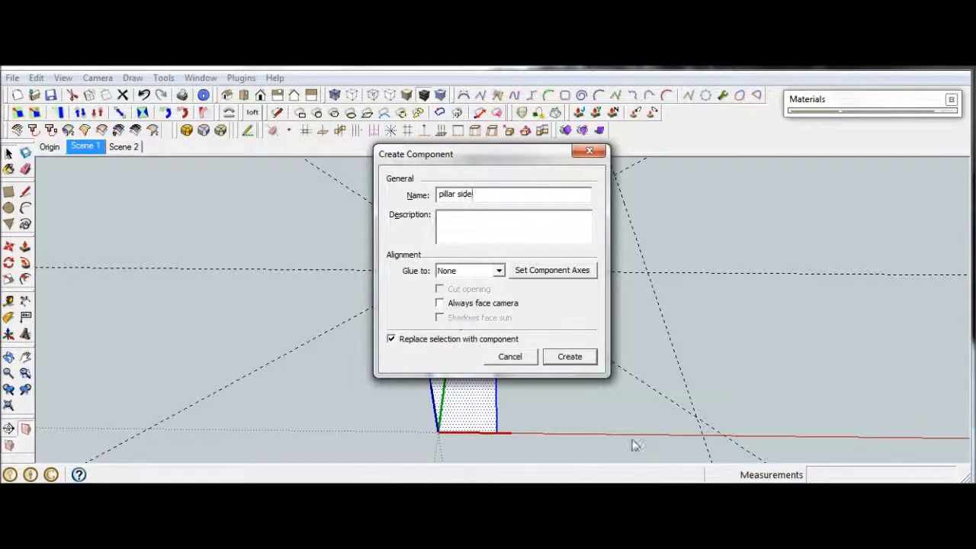
click(568, 357)
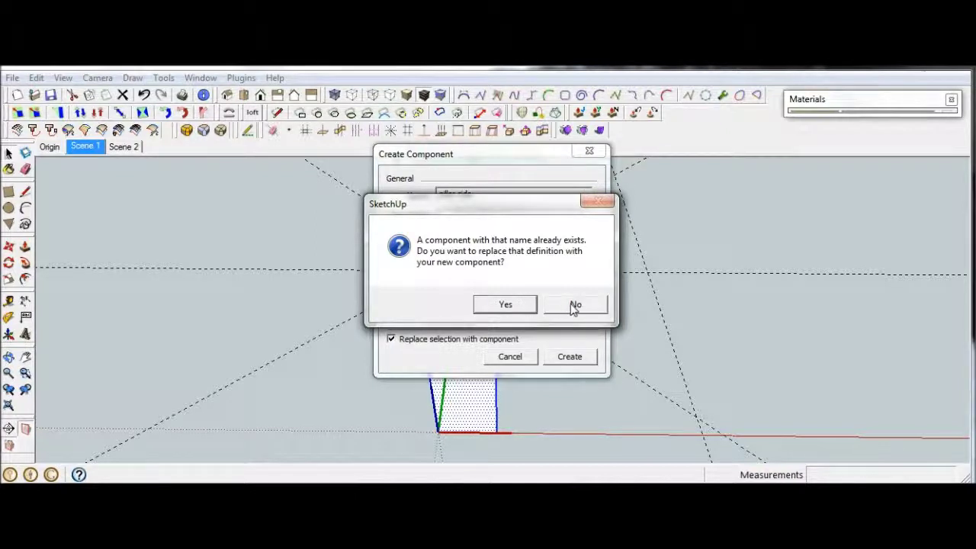
click(527, 306)
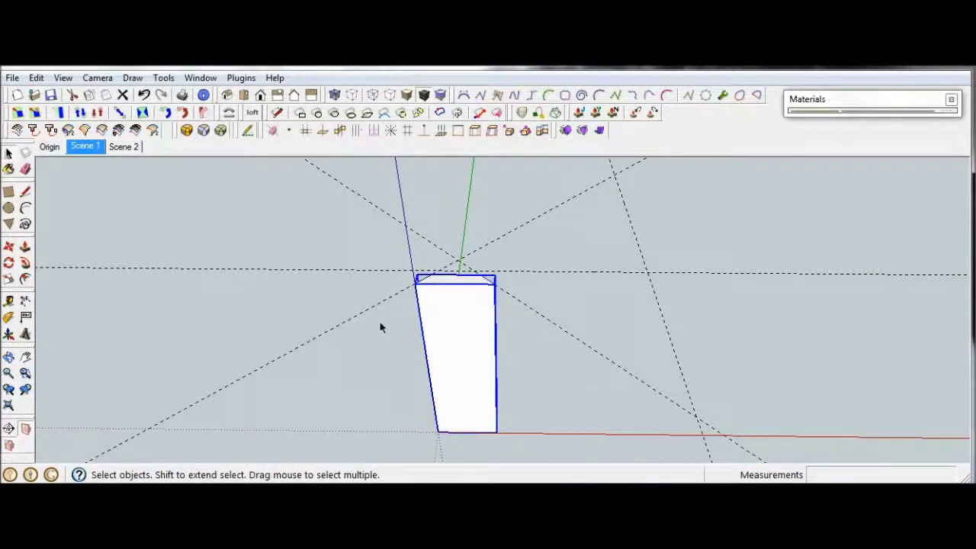
Rotate-copy the pillar side 90° about the top-face centre as a *3 array, then deselect
key(o)
middle_drag(384, 326, 381, 331)
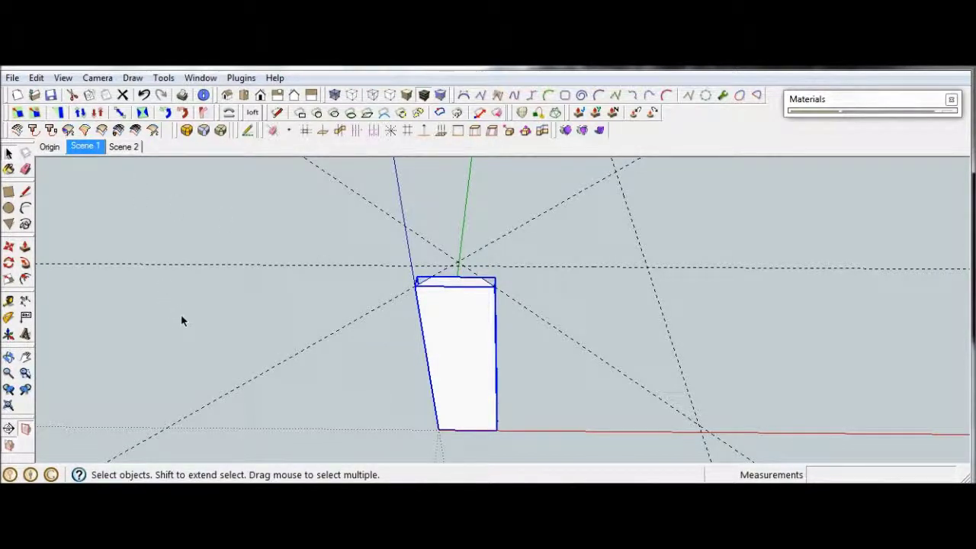
click(9, 263)
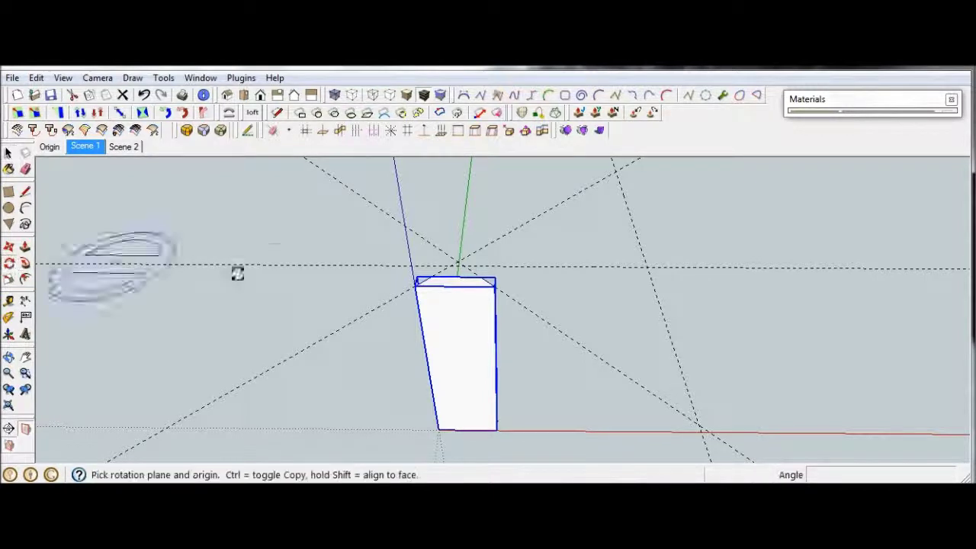
click(458, 262)
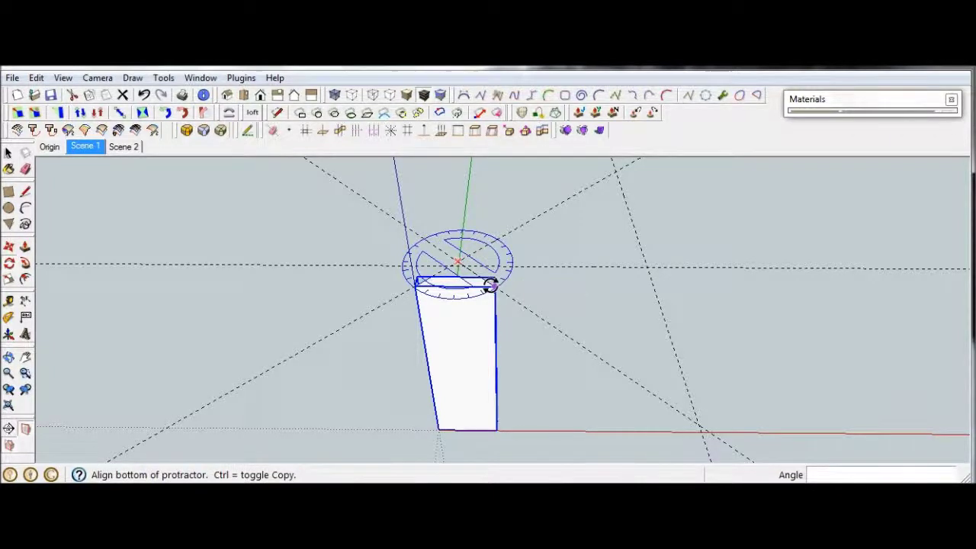
click(492, 283)
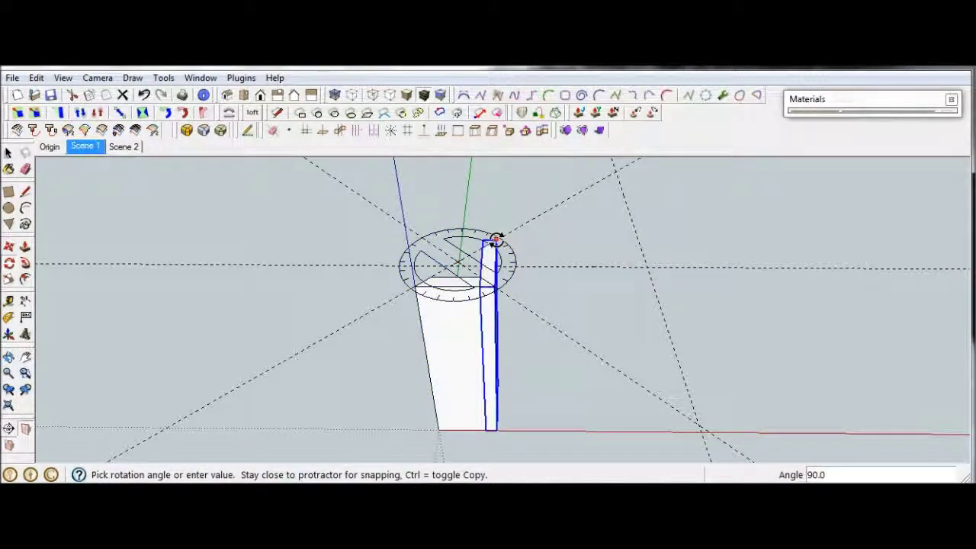
text(*3)
key(Return)
key(space)
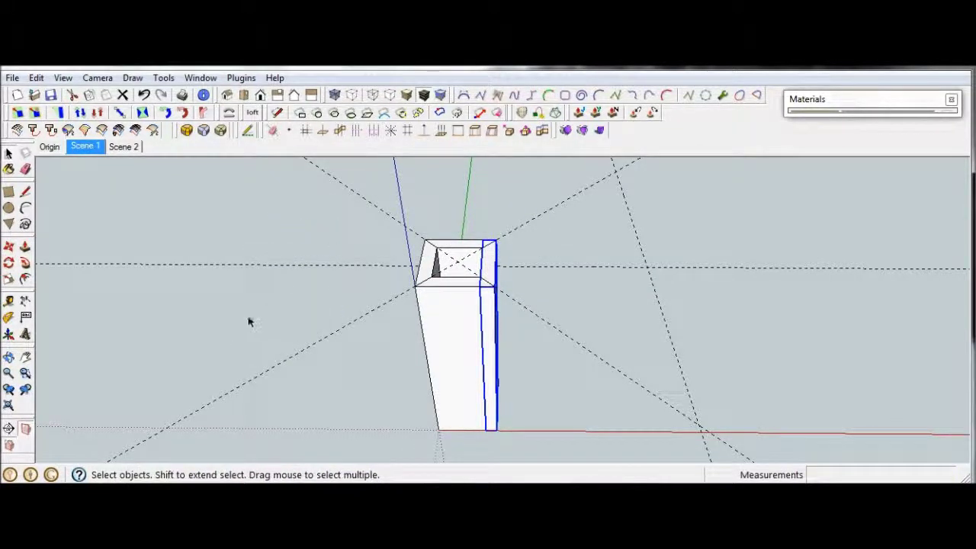
click(247, 309)
Erase the upper-left and diagonal dashed guide lines around the pillar
middle_drag(287, 300, 283, 237)
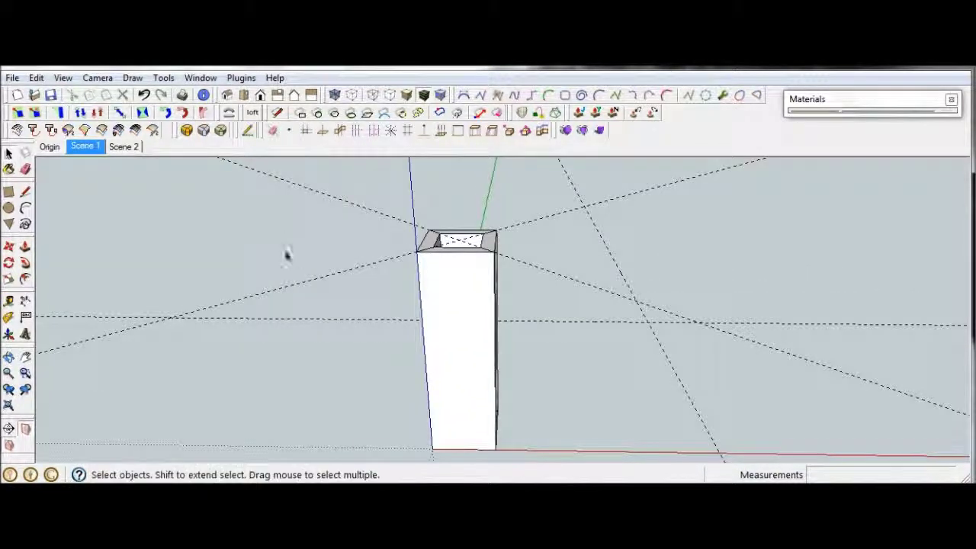
scroll(318, 289, down, 2)
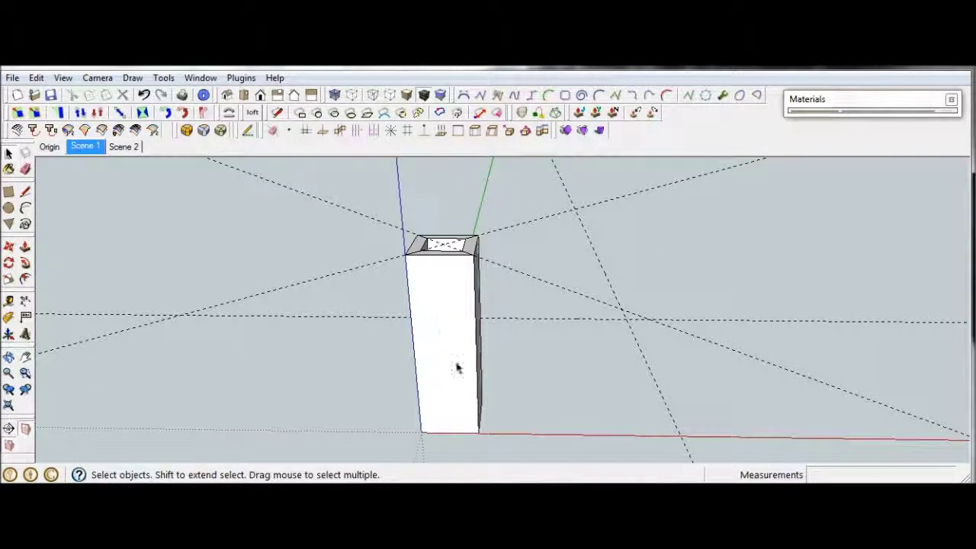
key(e)
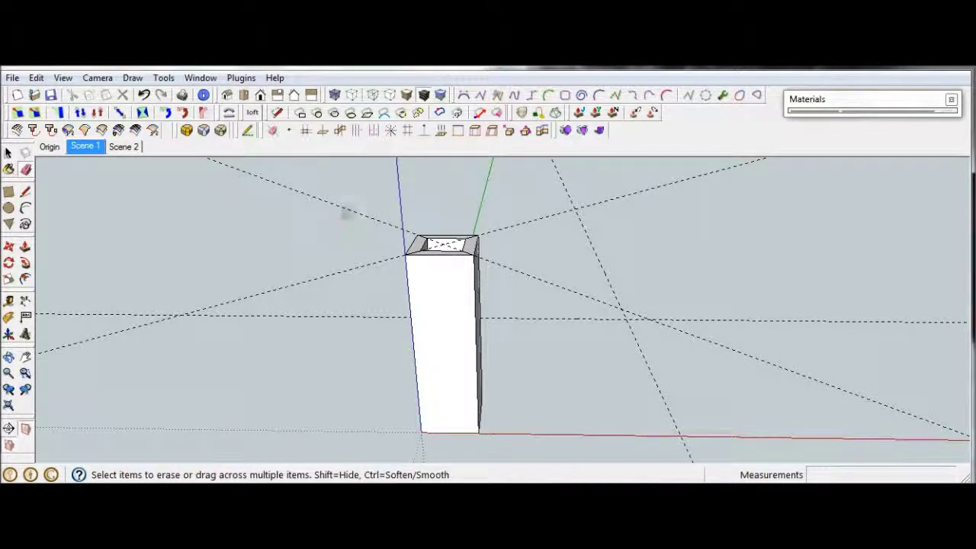
click(342, 206)
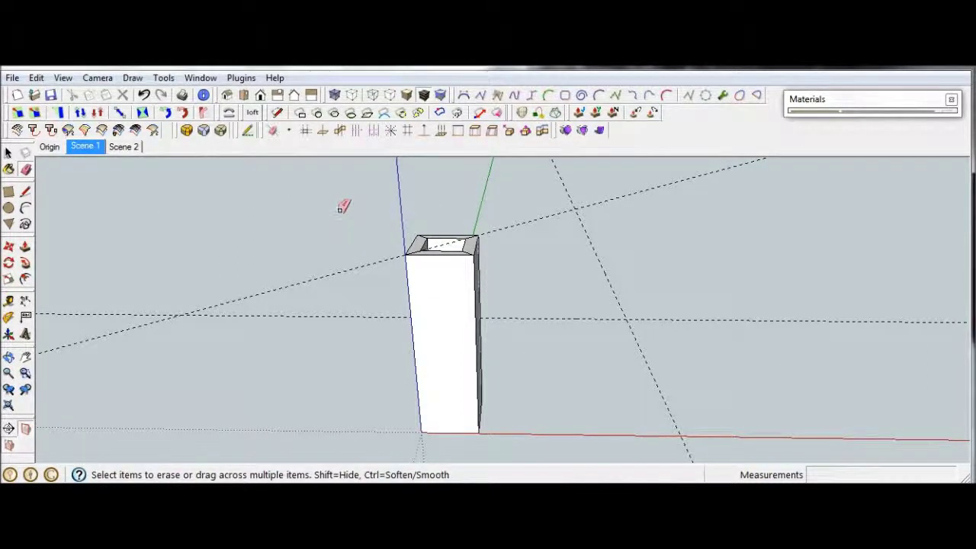
click(356, 264)
mouse_move(361, 255)
middle_down()
mouse_move(374, 201)
mouse_move(375, 217)
middle_up()
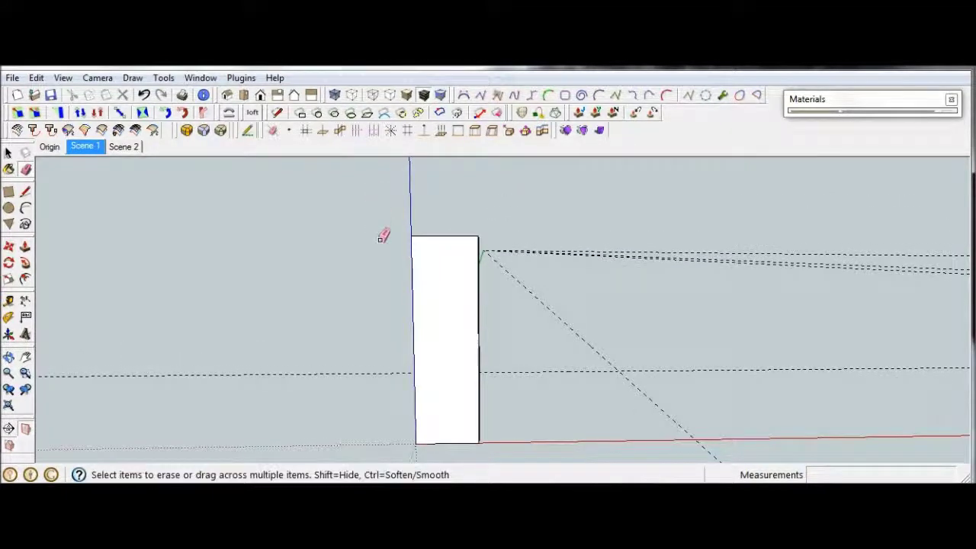
Window-select all four sides of the pillar
key(space)
drag(492, 280, 388, 218)
middle_drag(365, 241, 355, 299)
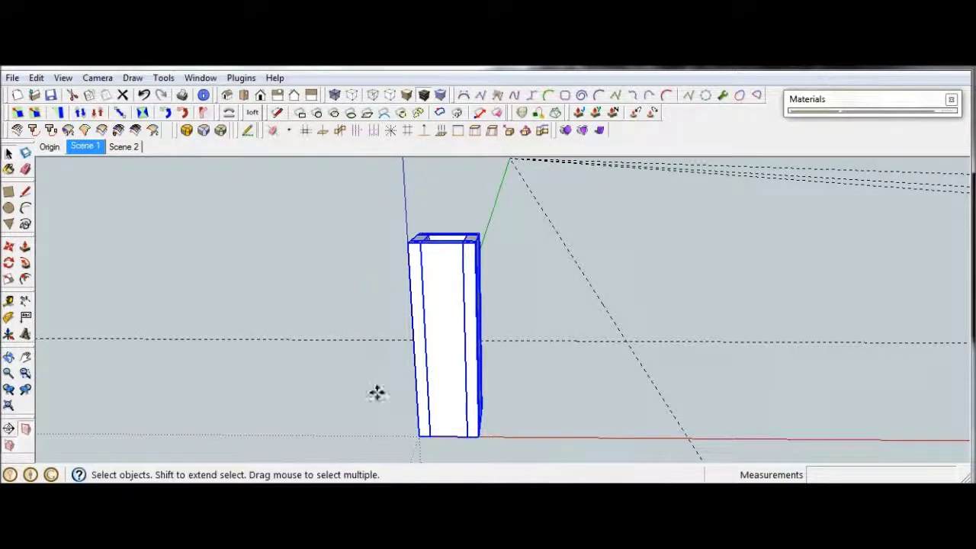
Copy the pillar along the red axis from its bottom corner
key(m)
key(ctrl)
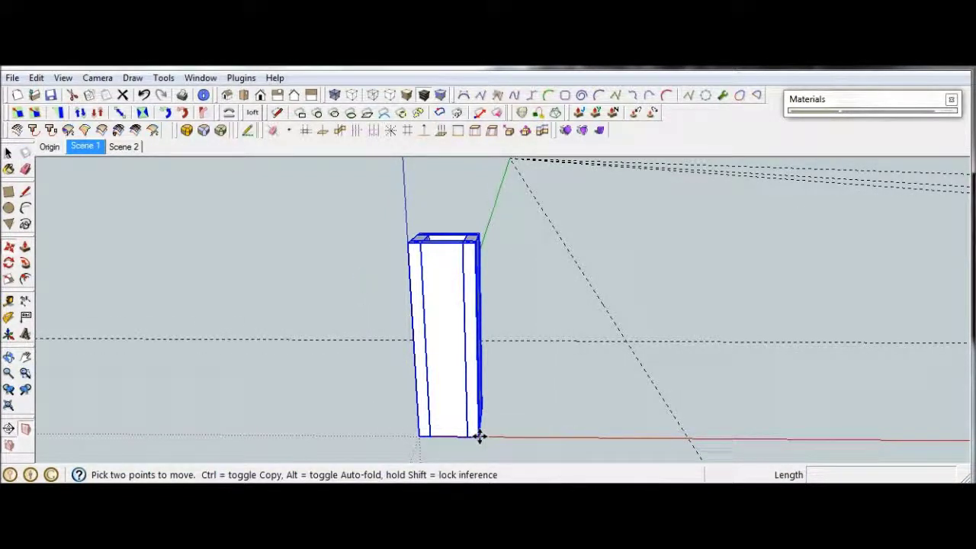
click(479, 436)
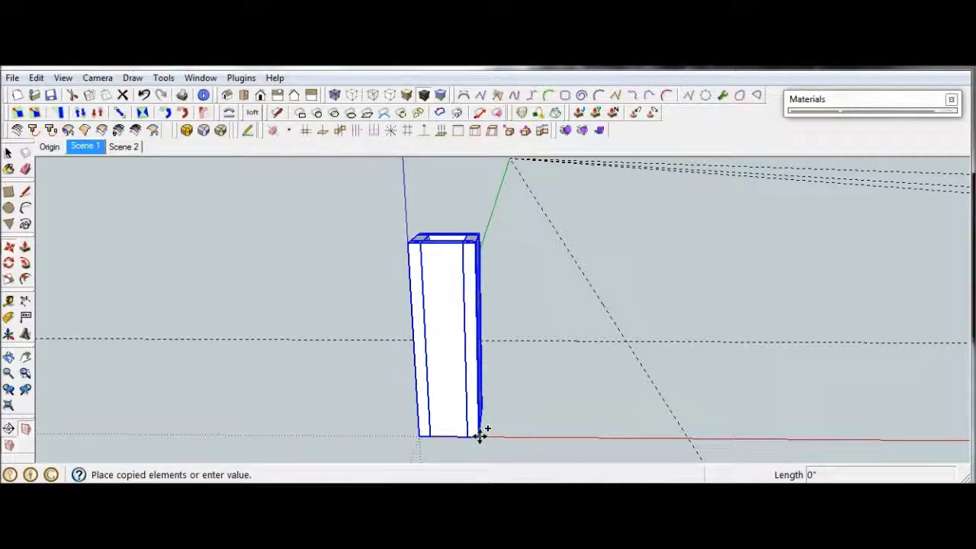
click(682, 436)
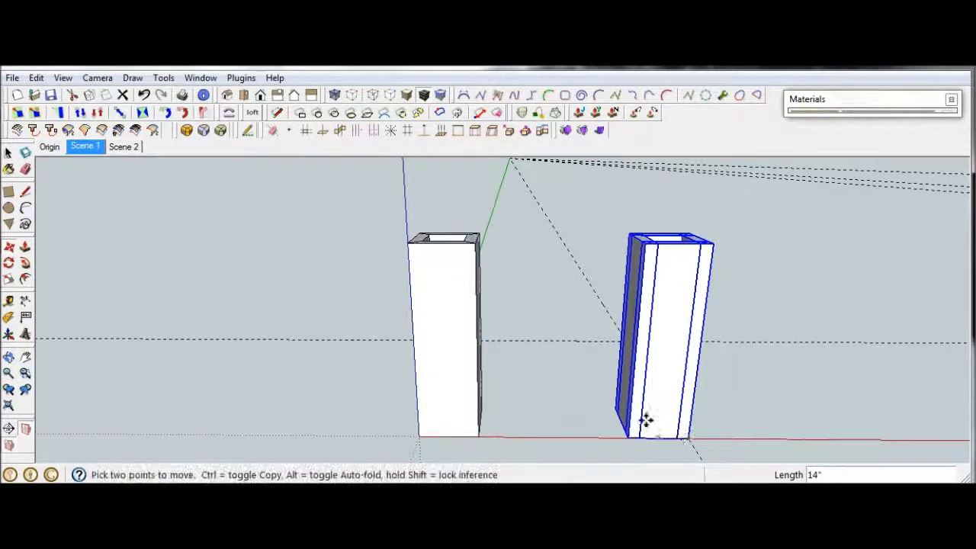
Flip the copied pillar to mirror it and reposition it right of the original
right_click(672, 352)
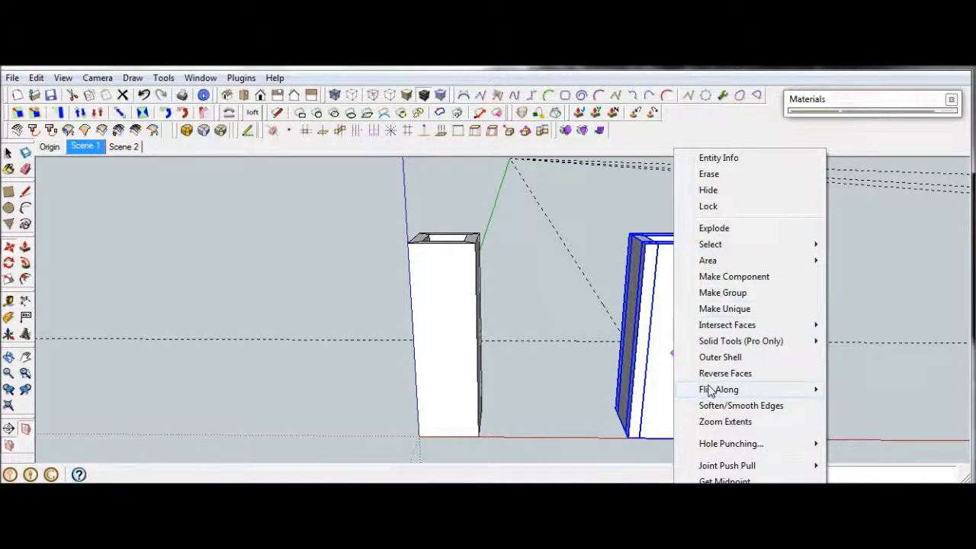
click(867, 275)
click(869, 273)
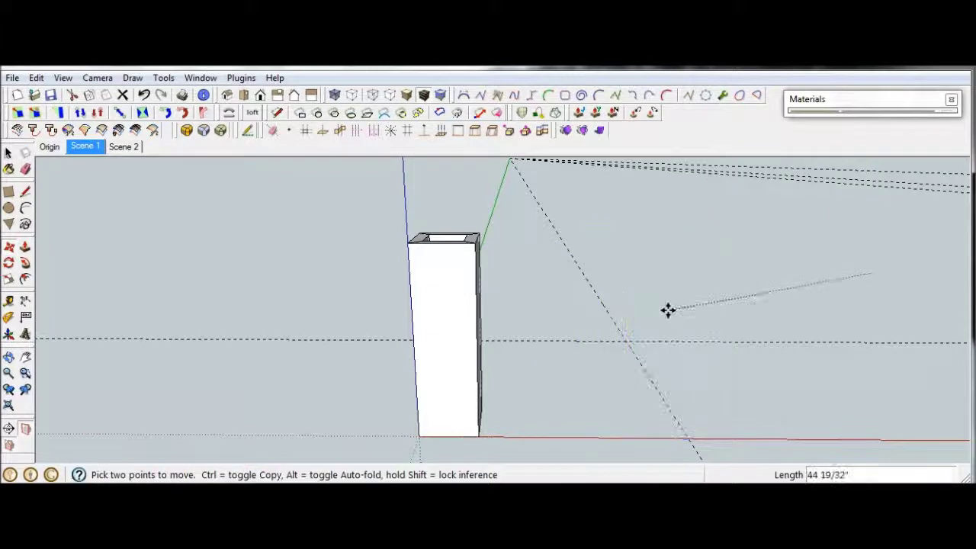
click(676, 305)
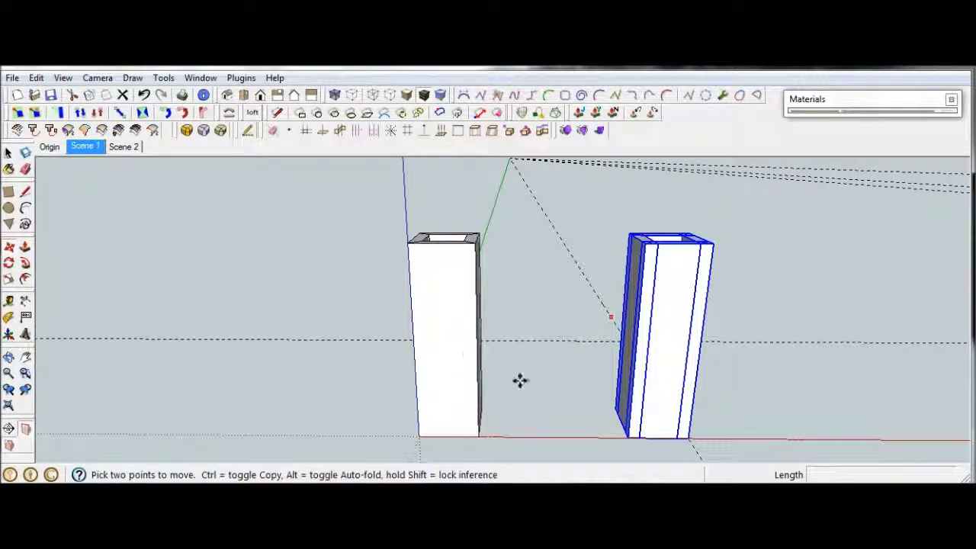
key(space)
scroll(345, 251, down, 2)
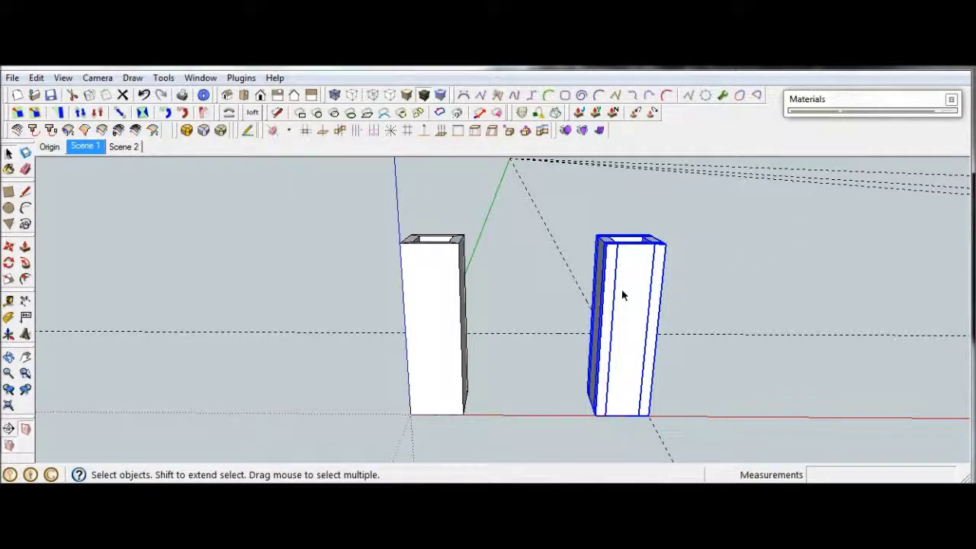
scroll(450, 214, down, 2)
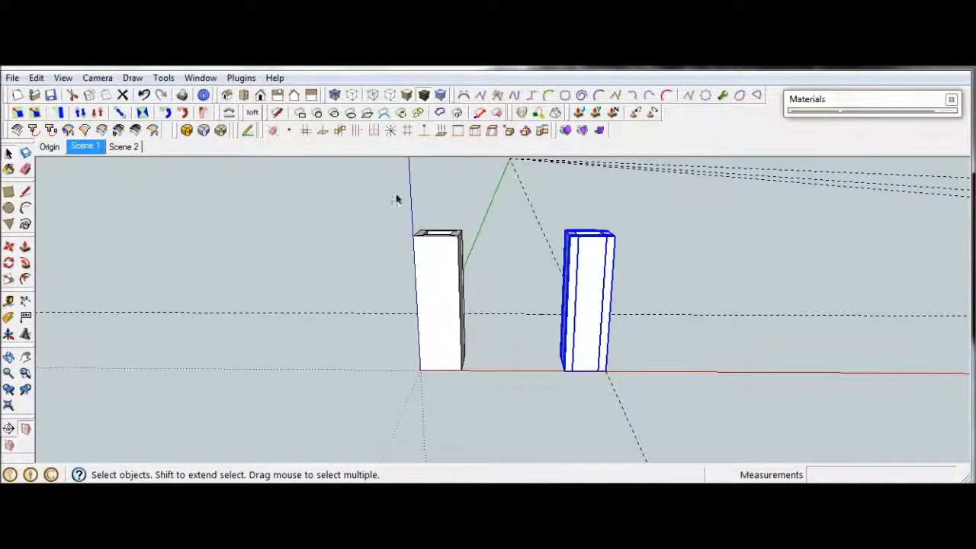
middle_drag(395, 200, 334, 300)
scroll(652, 239, up, 3)
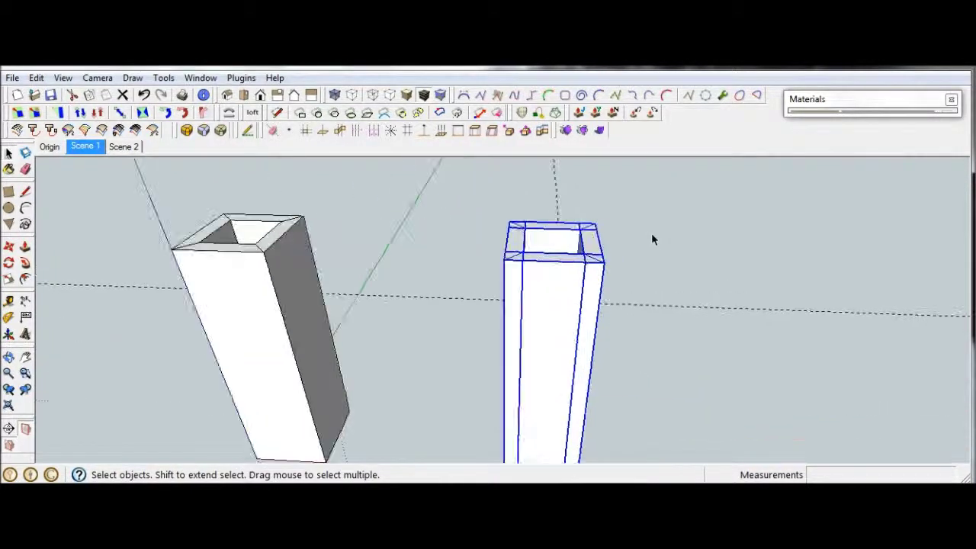
scroll(652, 239, down, 3)
middle_drag(645, 233, 610, 285)
click(512, 260)
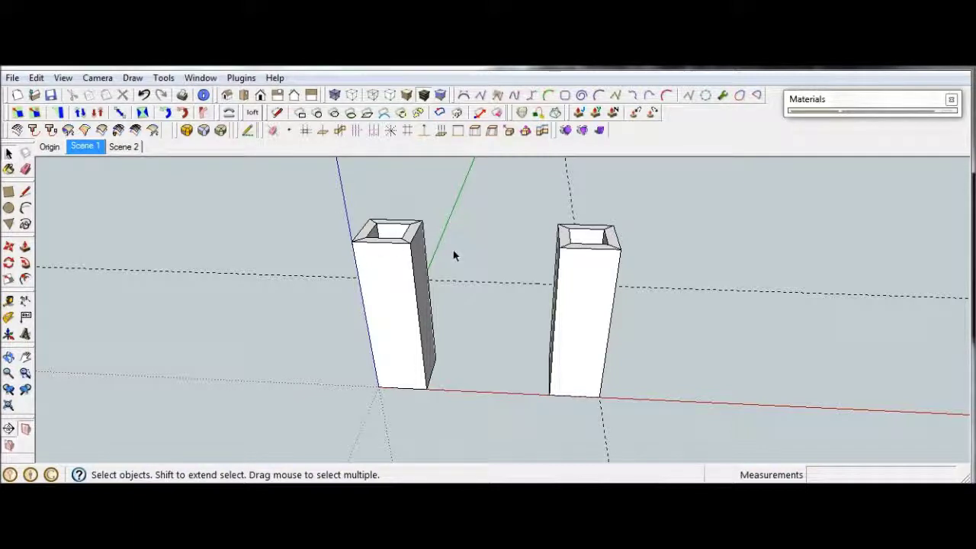
Make the left and right pillars' side panels unique with Make Unique
click(585, 237)
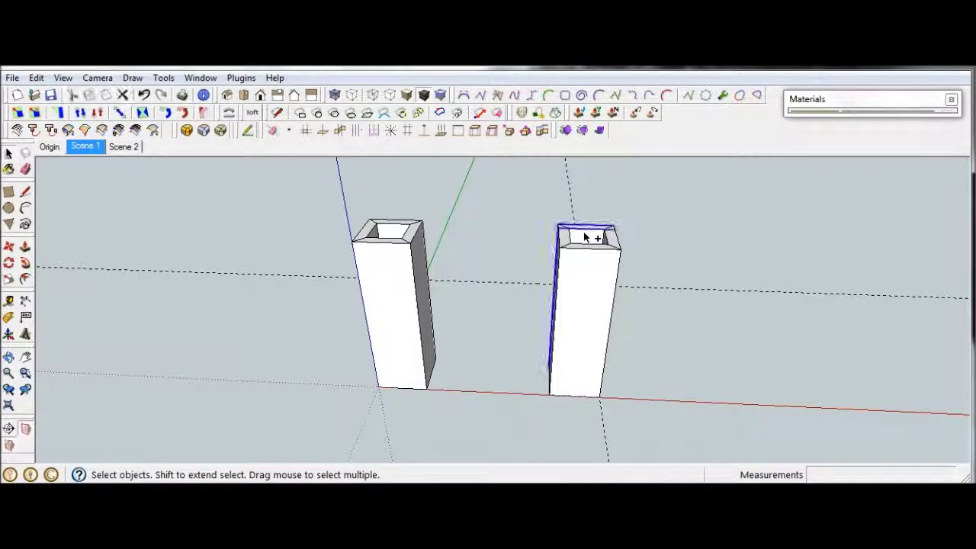
ctrl+click(391, 230)
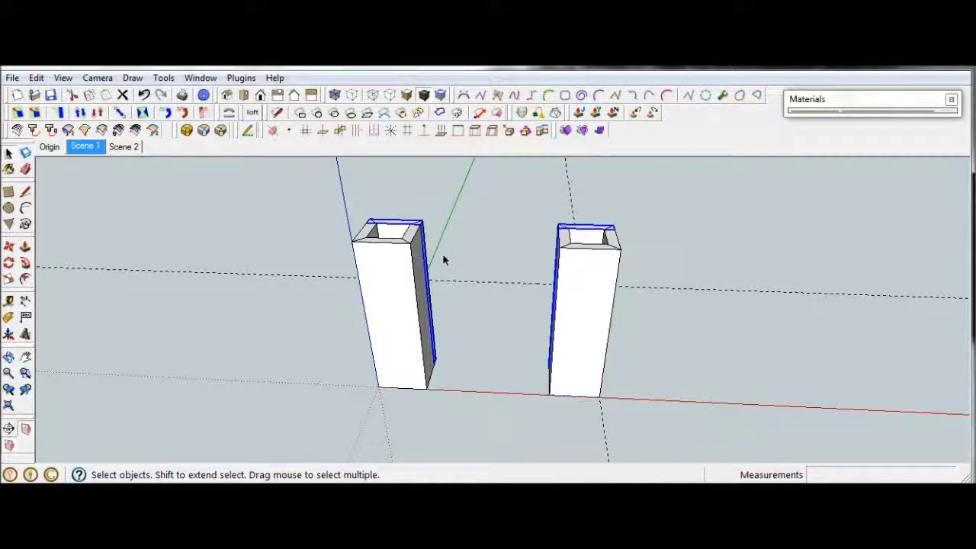
right_click(394, 227)
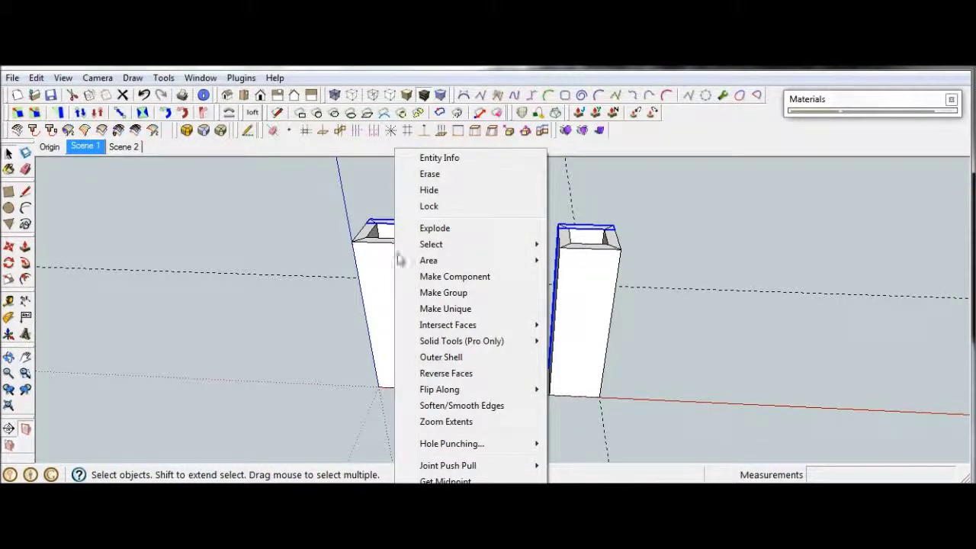
click(427, 308)
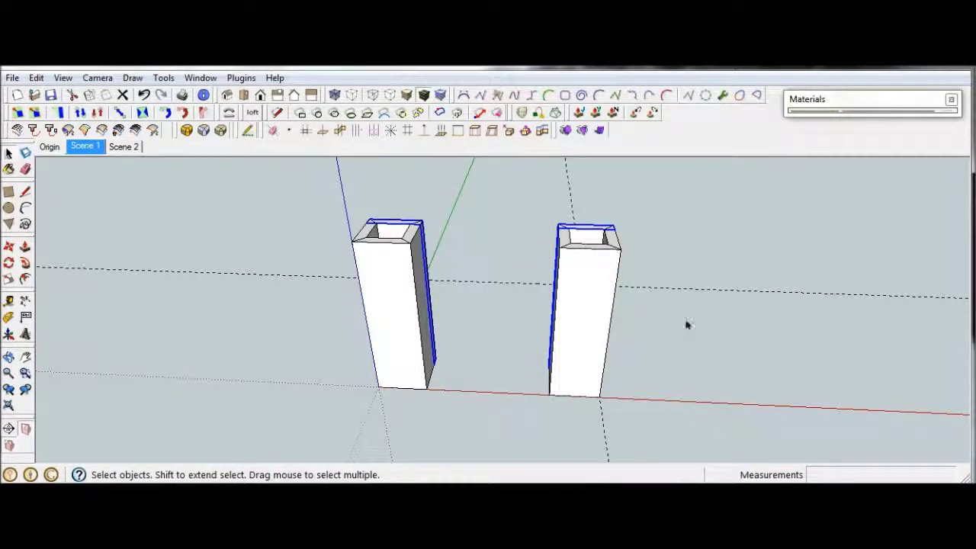
click(616, 242)
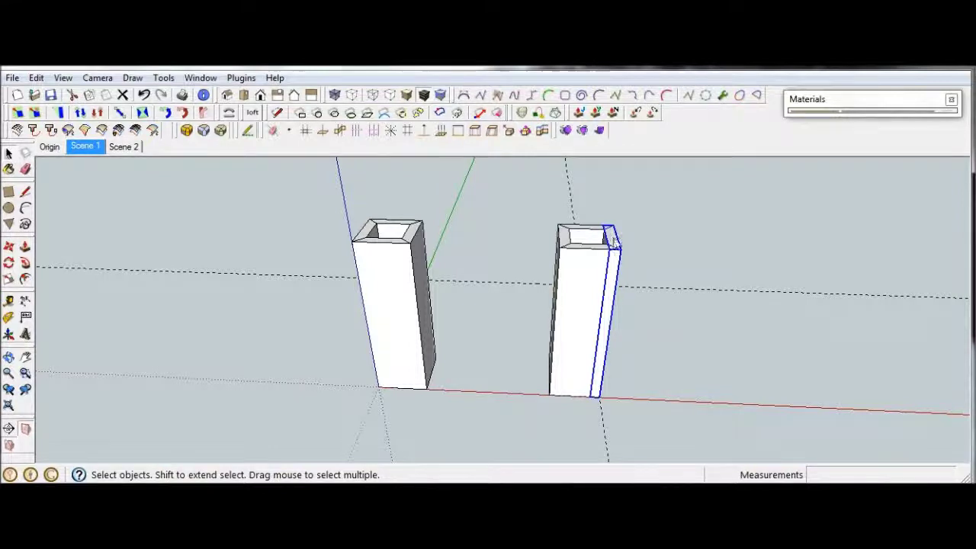
right_click(614, 241)
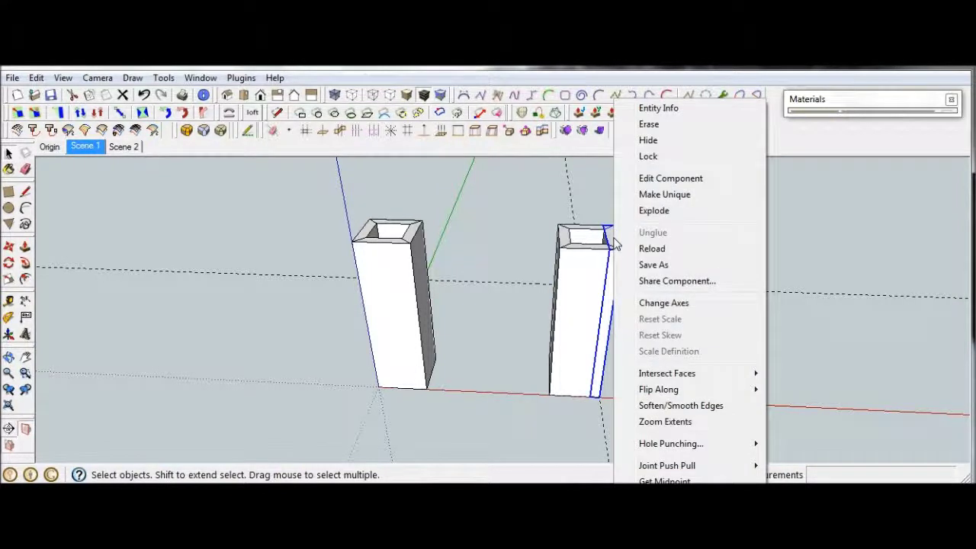
click(640, 195)
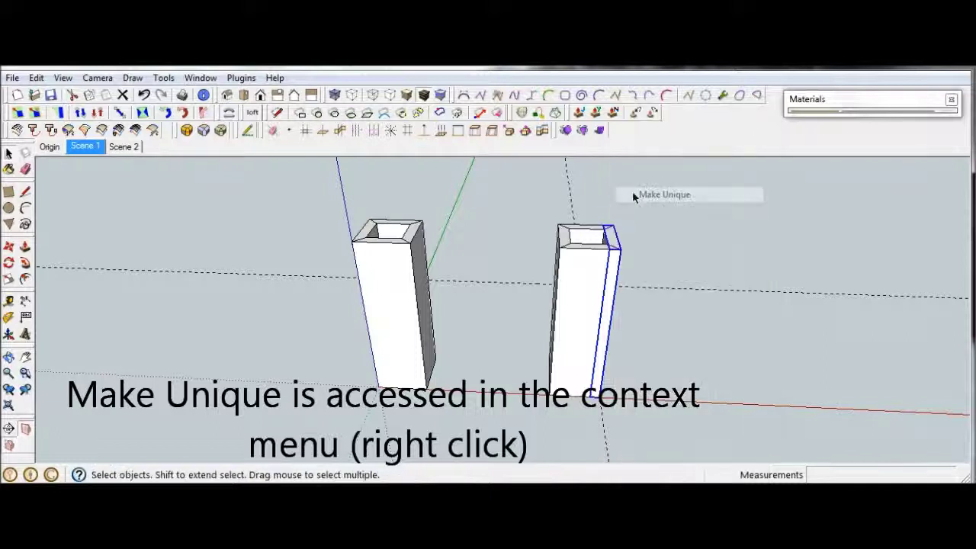
Make both pillars' inner-facing walls unique, then clear the selection
click(566, 239)
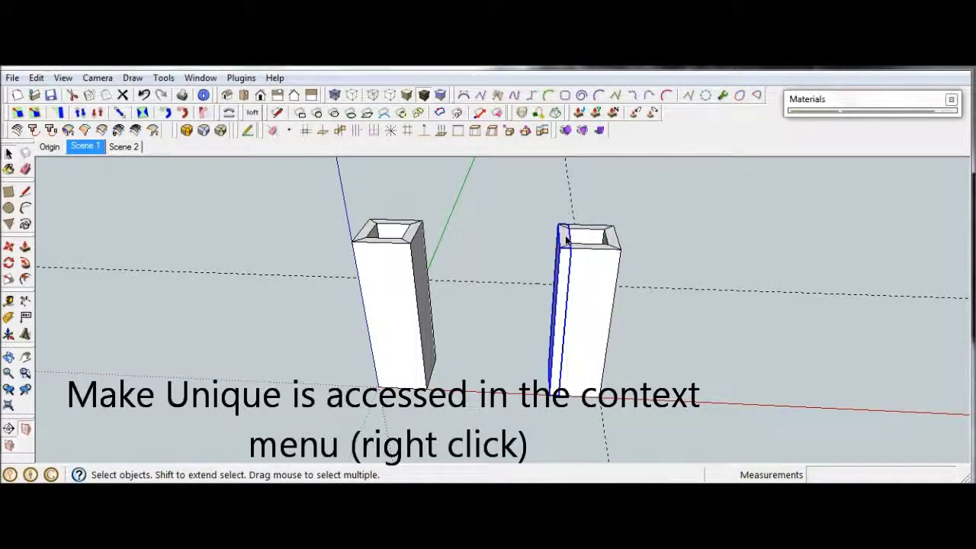
shift+click(416, 236)
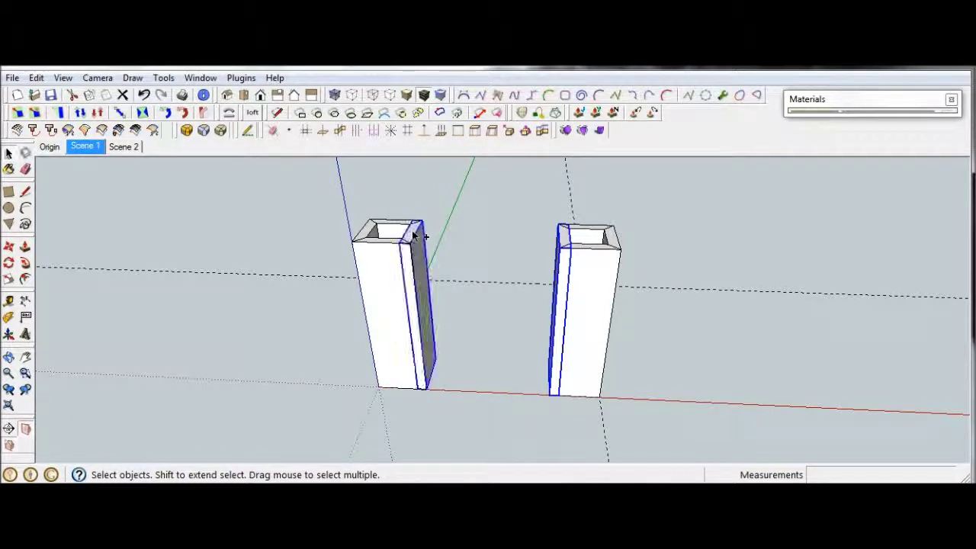
right_click(415, 237)
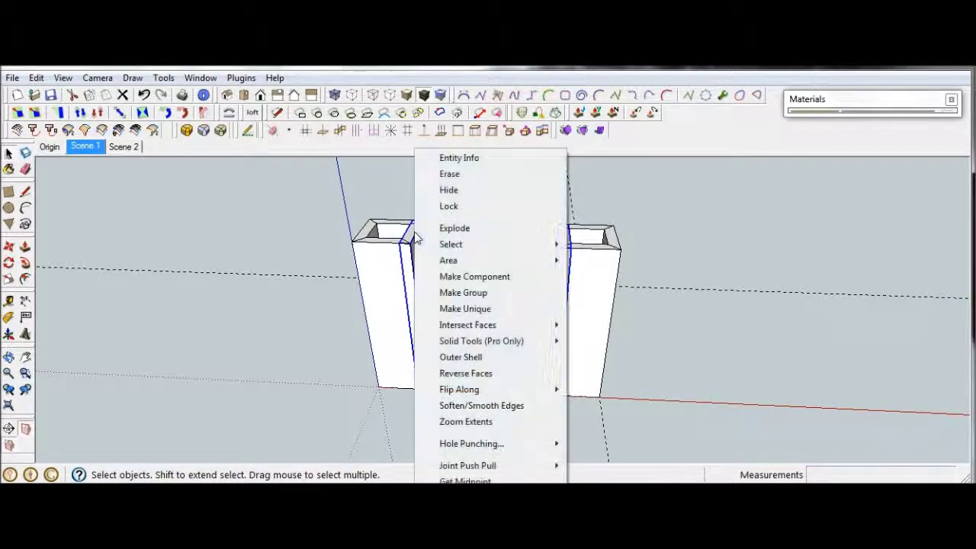
click(445, 311)
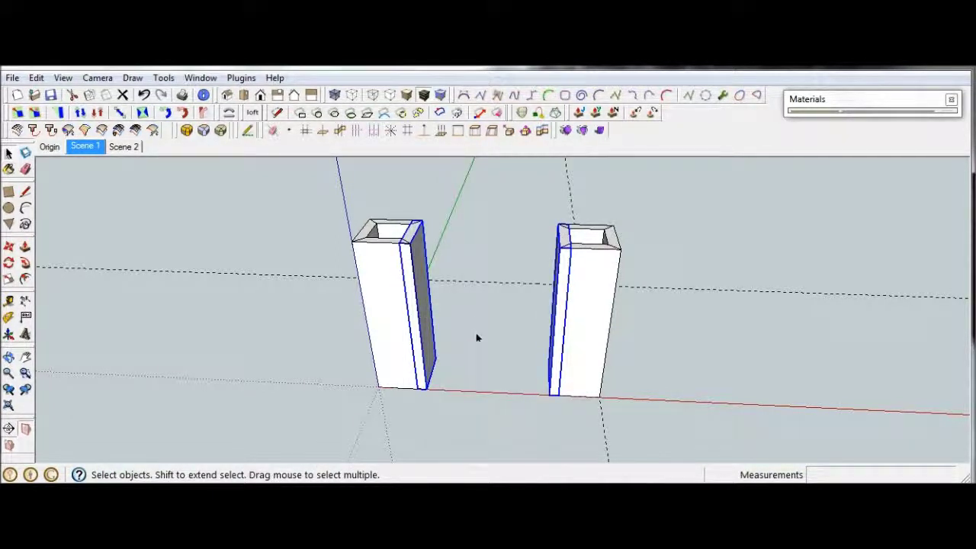
click(466, 431)
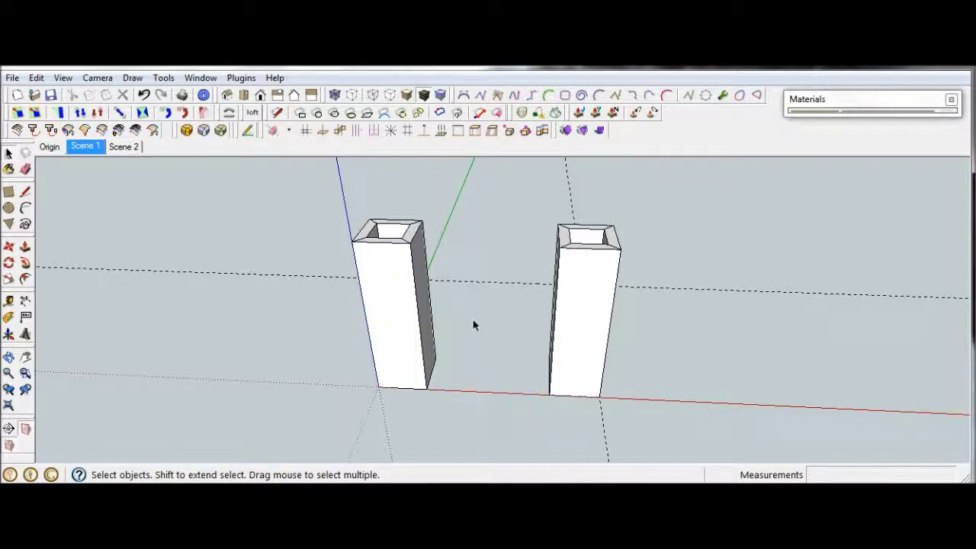
middle_drag(472, 325, 382, 234)
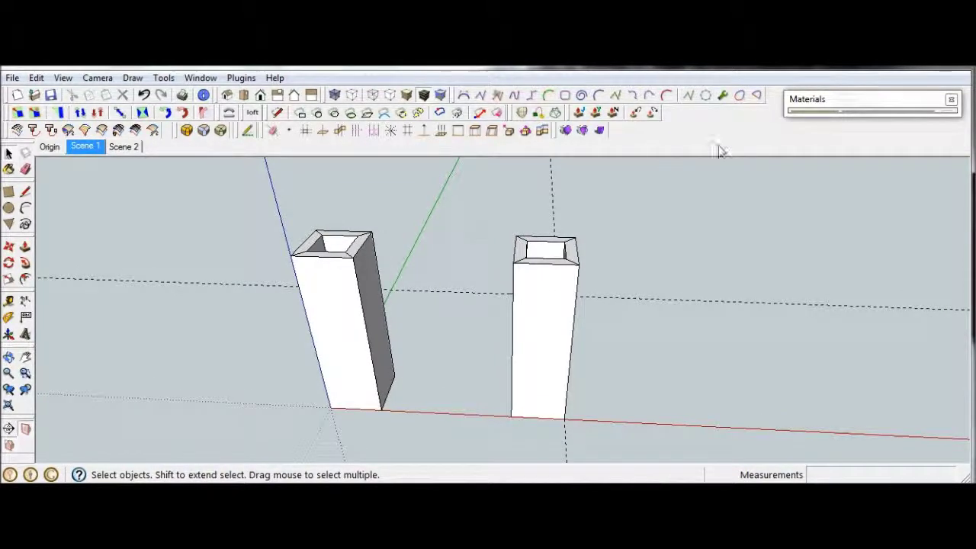
Paint the right pillar's right face red Color_A01 and both pillars' inner tops orange Color_C01
click(925, 101)
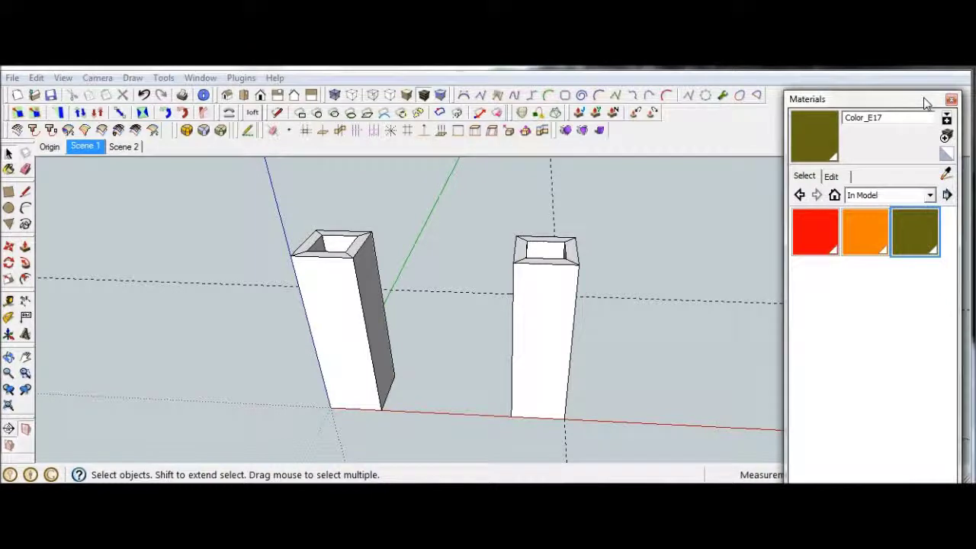
click(799, 233)
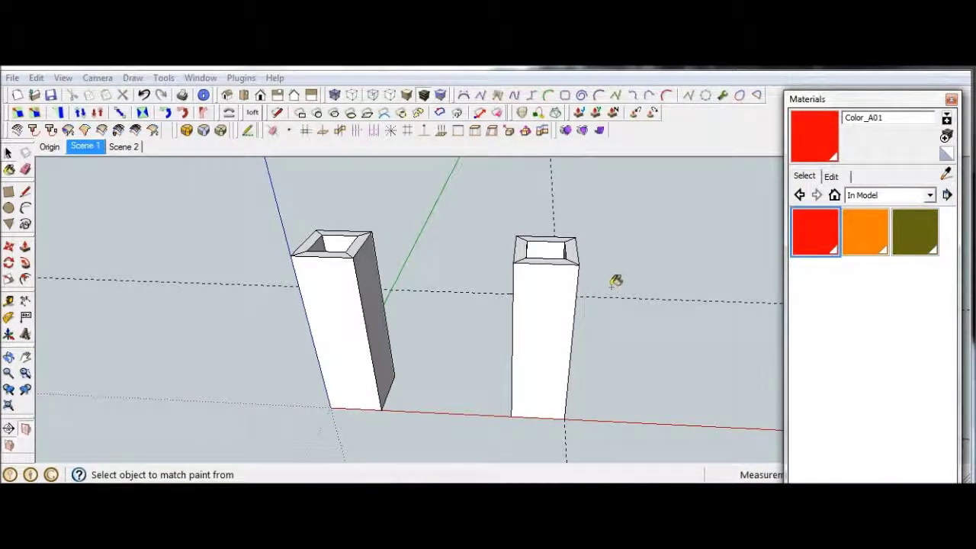
mouse_move(615, 281)
middle_down()
mouse_move(527, 282)
mouse_move(518, 270)
middle_up()
click(567, 300)
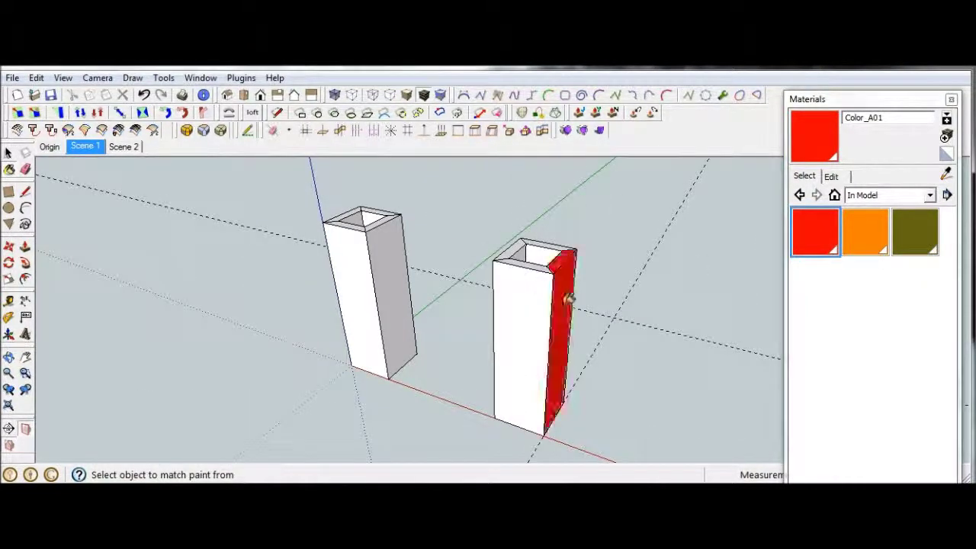
click(864, 228)
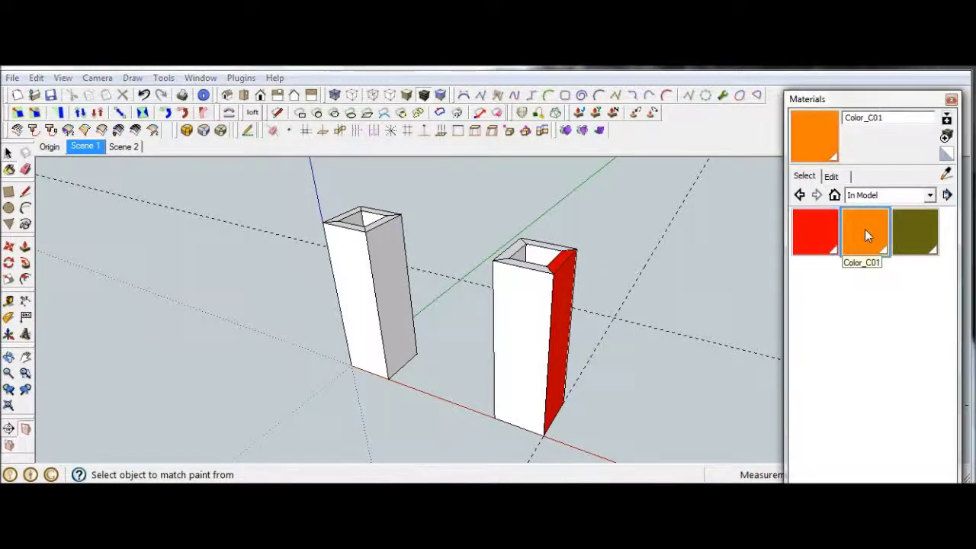
click(549, 240)
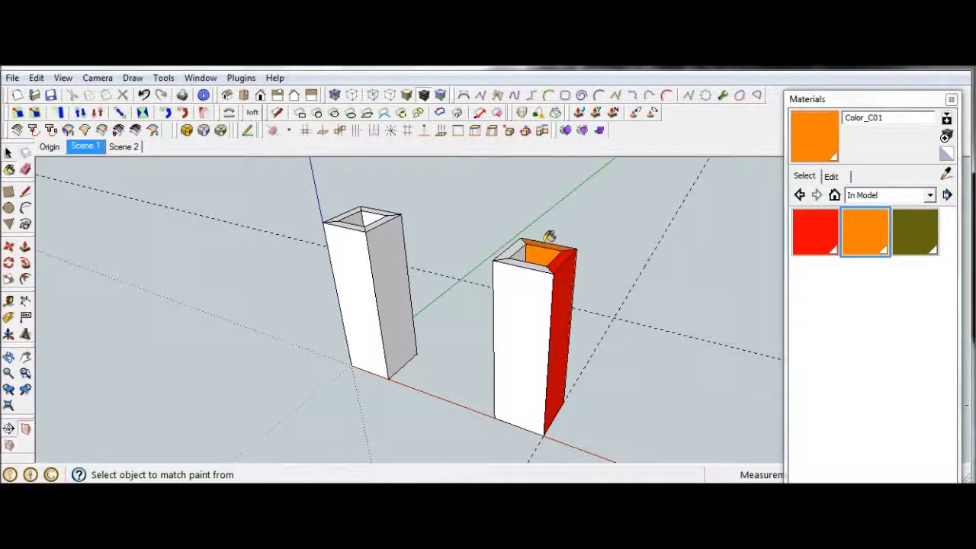
click(379, 210)
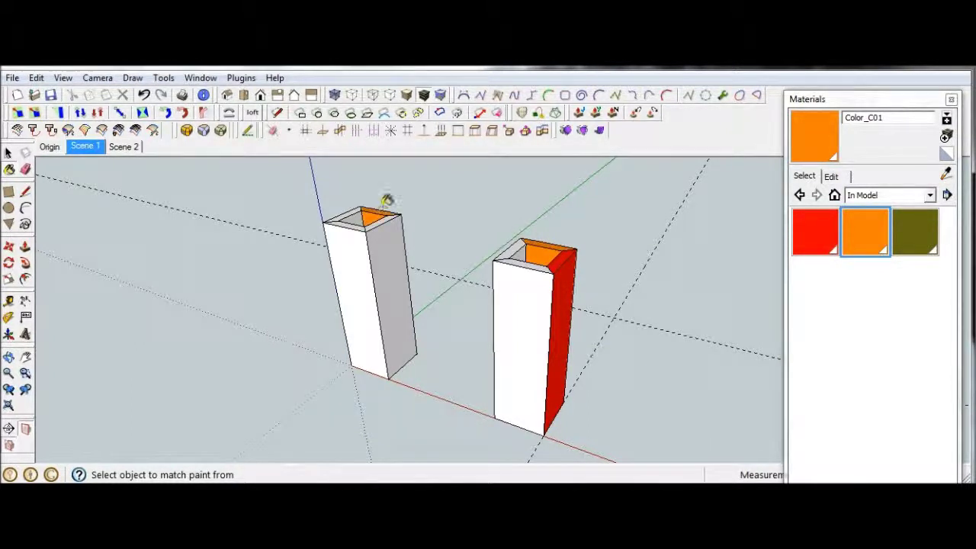
Paint both pillars' front faces and the left top rim olive Color_E17, then collapse the tray
click(905, 226)
click(513, 345)
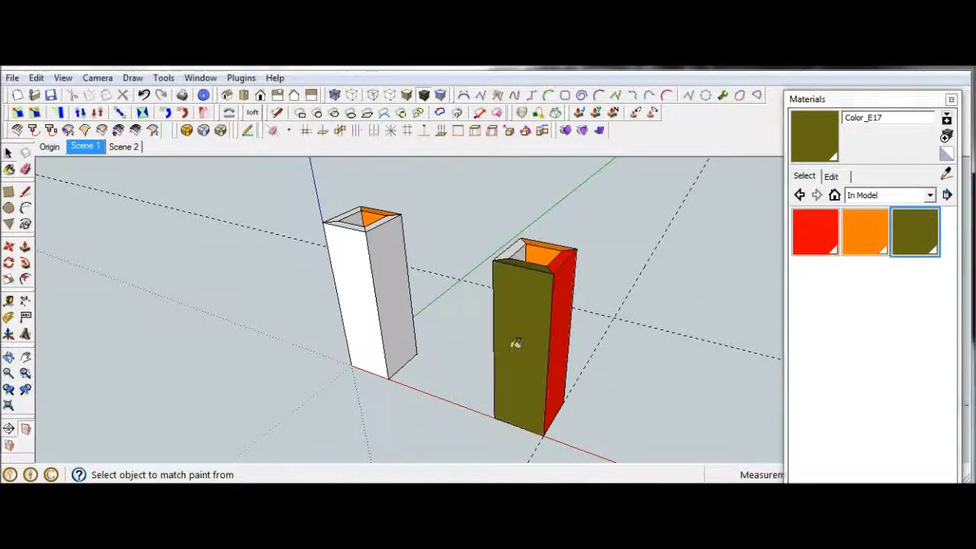
click(347, 284)
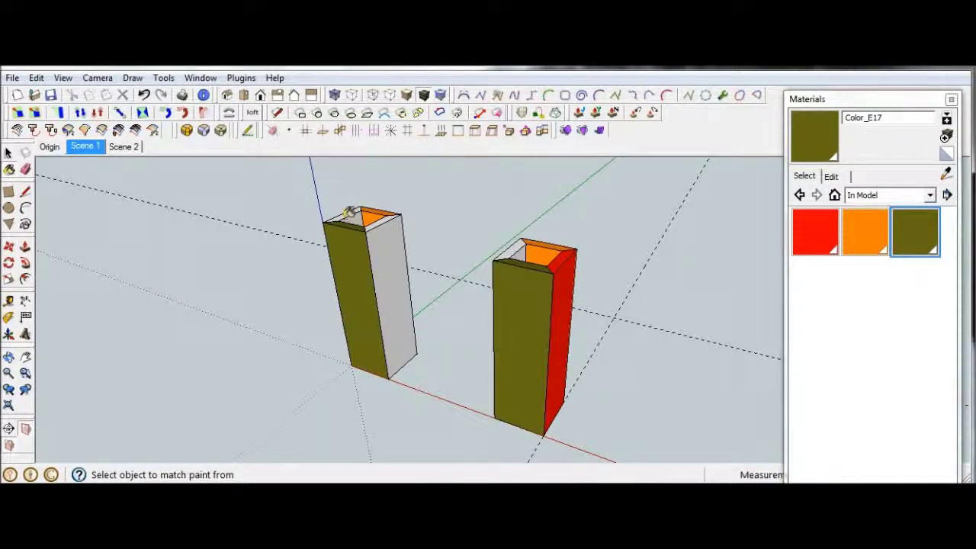
click(349, 208)
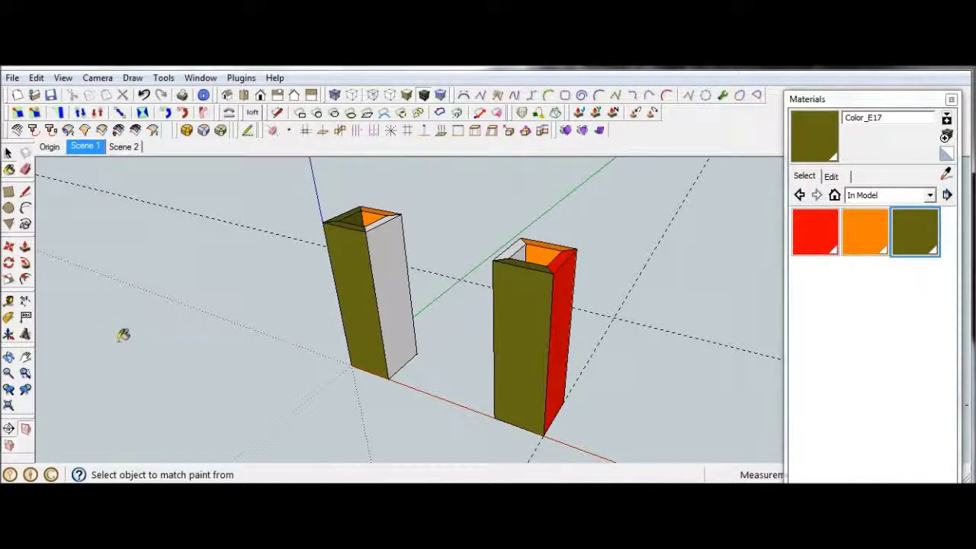
mouse_move(132, 340)
middle_down()
mouse_move(229, 367)
mouse_move(222, 344)
middle_up()
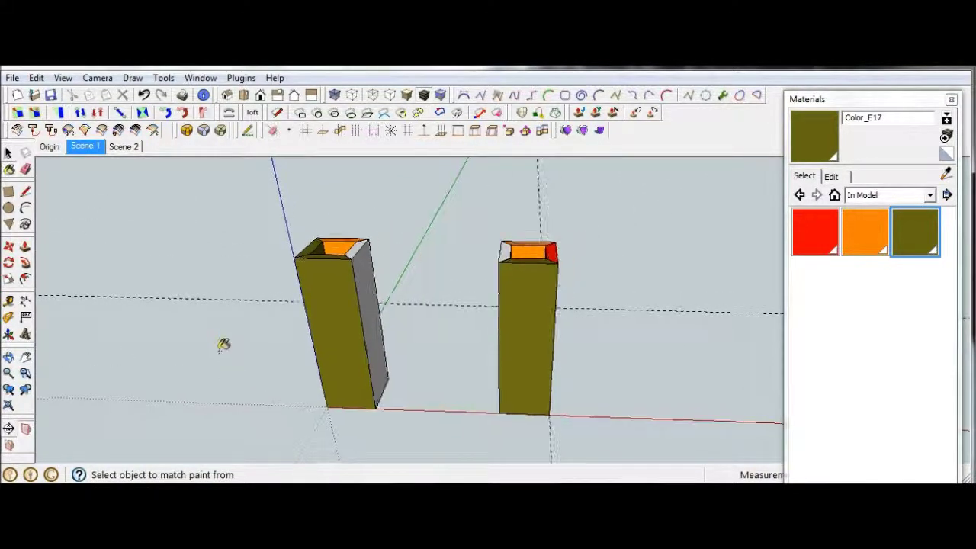
click(859, 100)
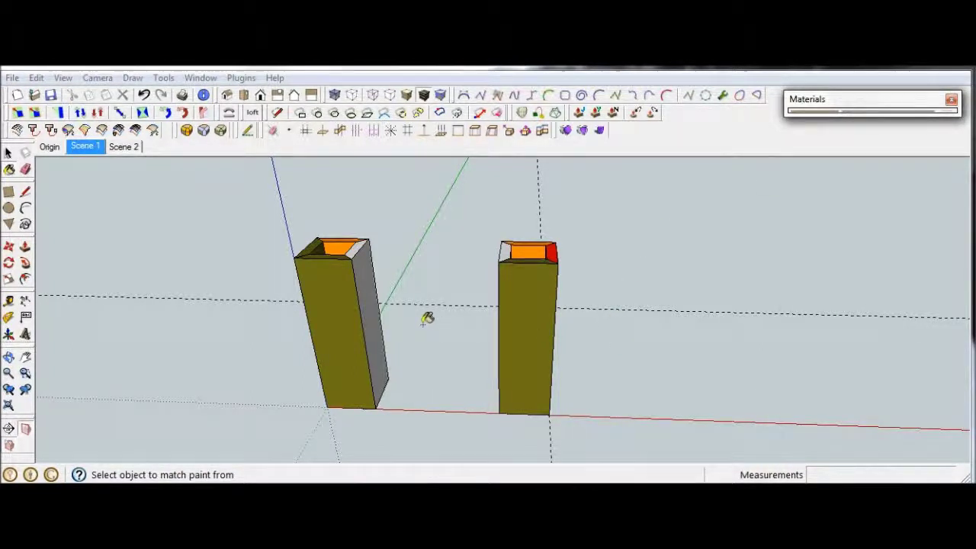
middle_drag(429, 340, 464, 240)
Window-select the left pillar and make it a component named 'outside pillar'
key(space)
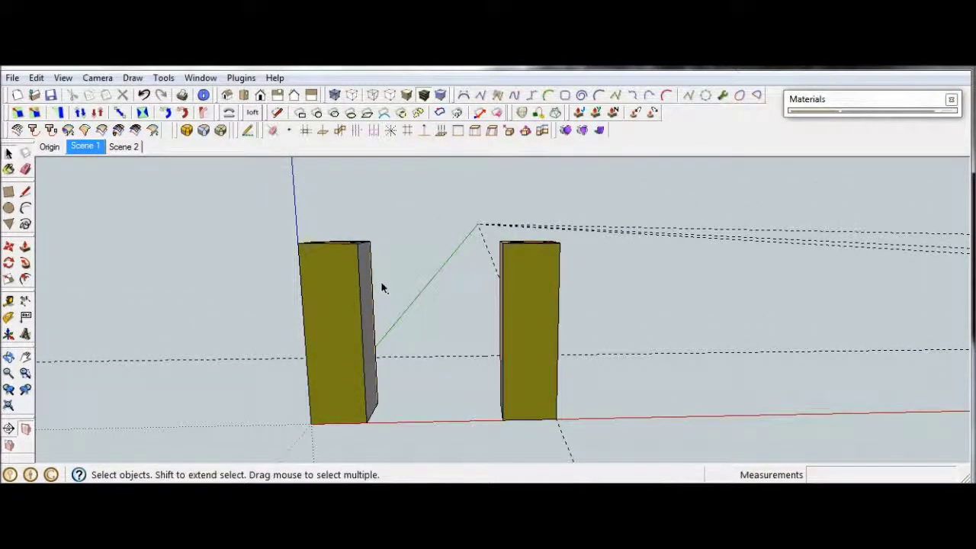
drag(388, 285, 270, 207)
right_click(320, 306)
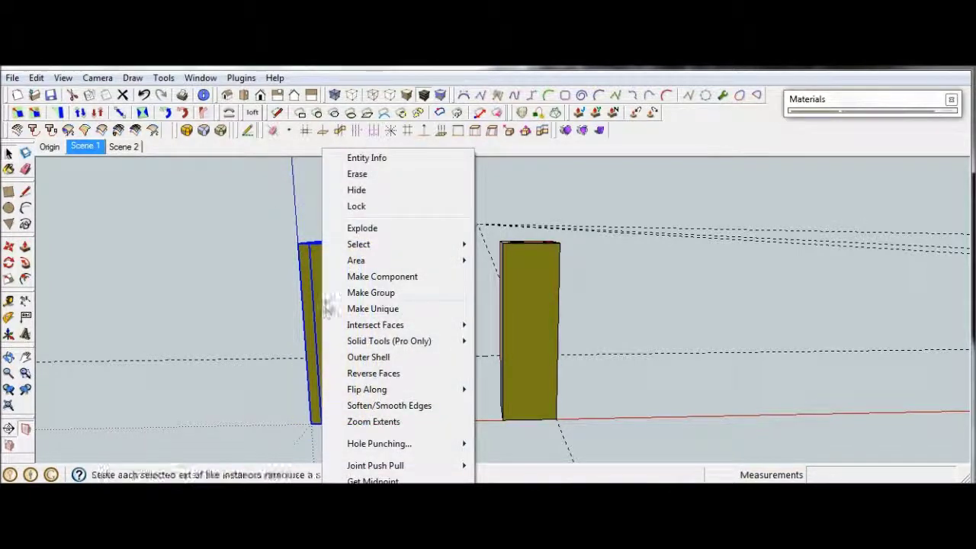
click(343, 279)
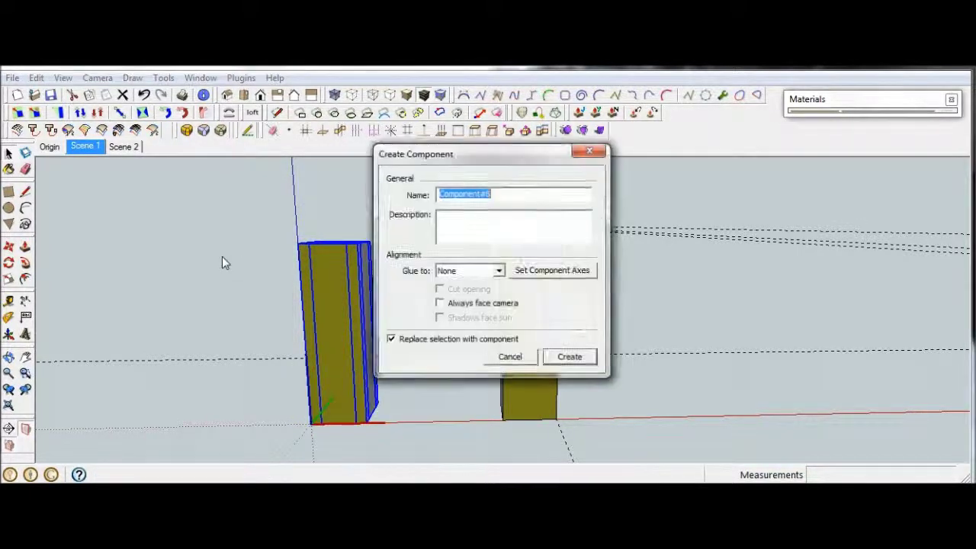
text(outside)
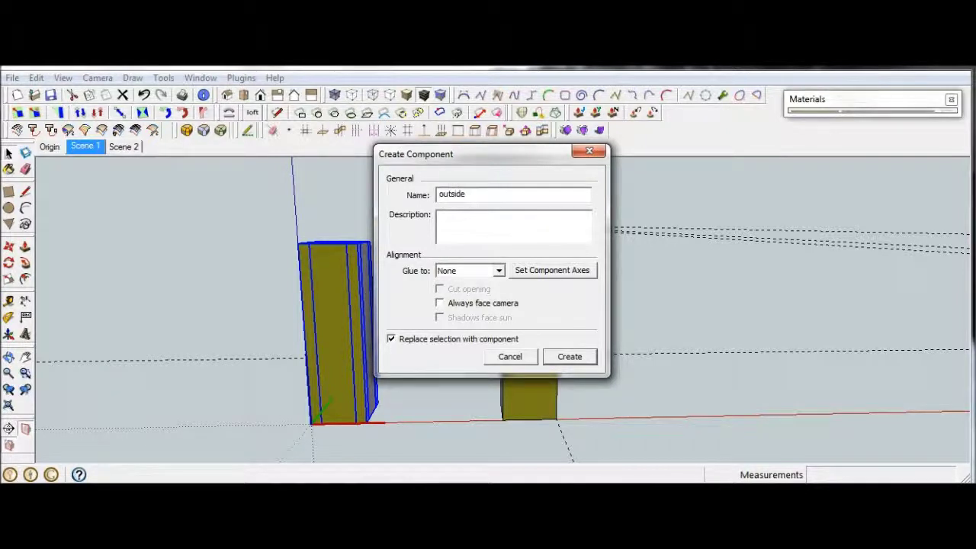
text( pillar)
click(569, 356)
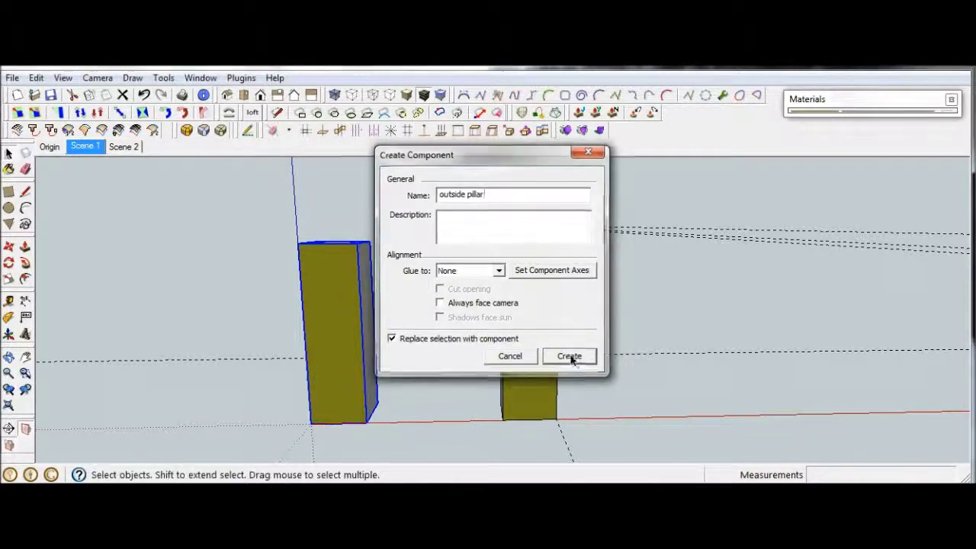
Window-select the right pillar and make it a component named 'inside pillar' with G
middle_drag(560, 296, 564, 270)
drag(574, 267, 470, 211)
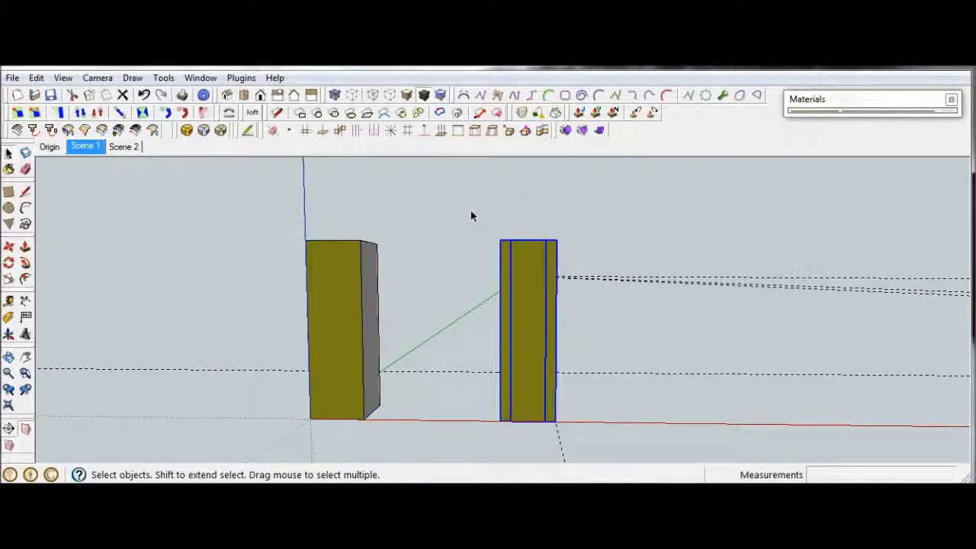
middle_drag(455, 212, 467, 277)
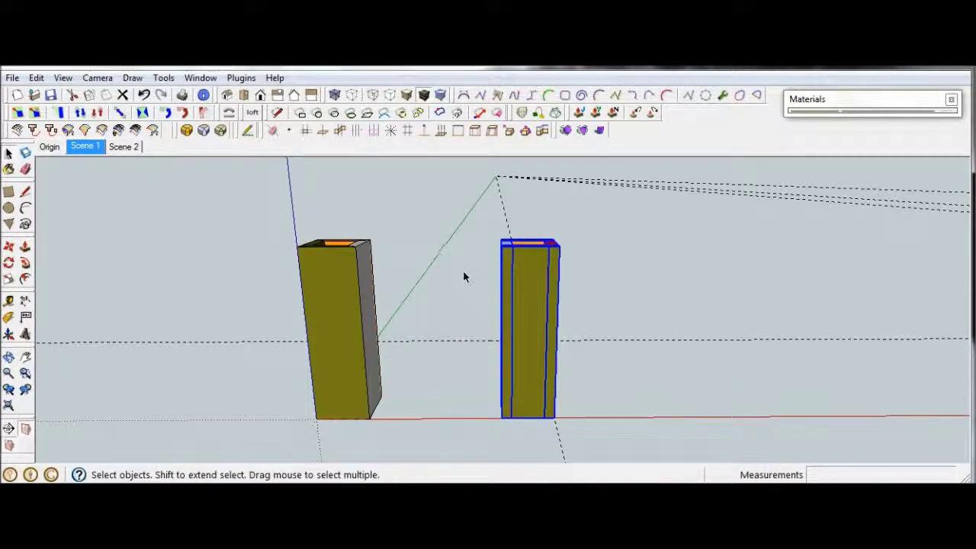
key(g)
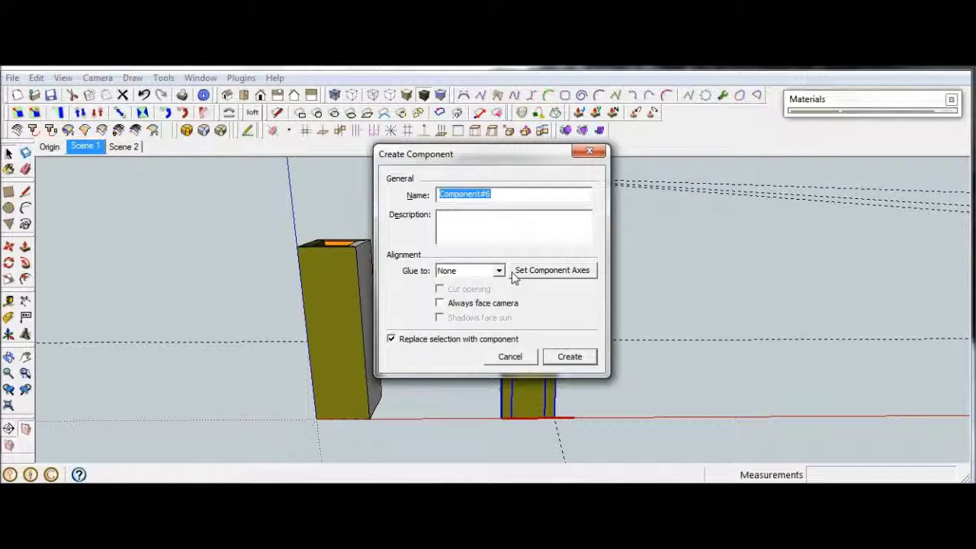
text(ins)
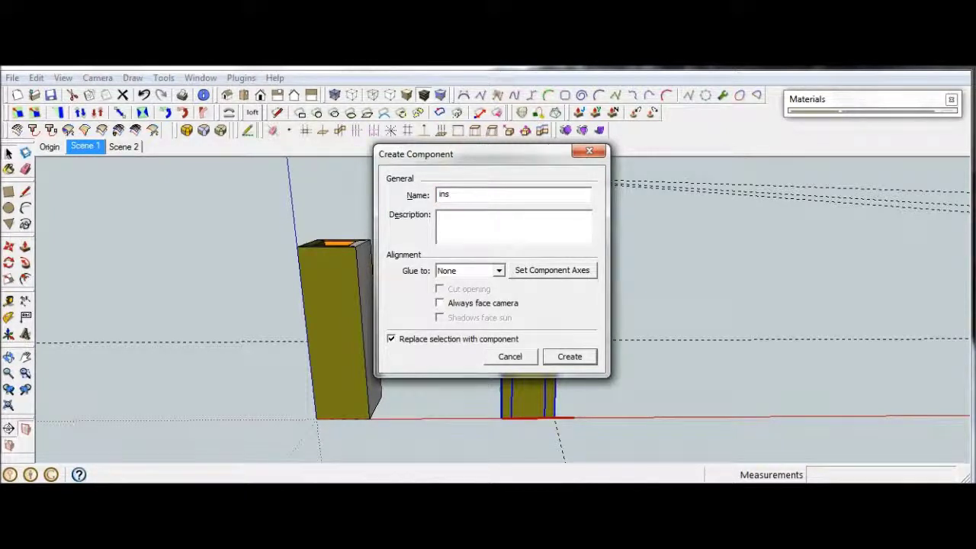
text(ide pillar)
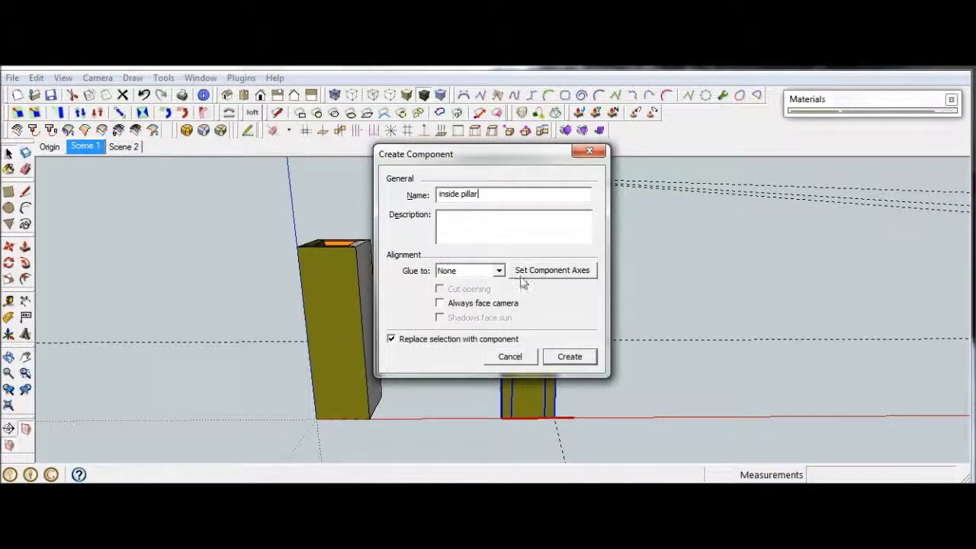
click(568, 356)
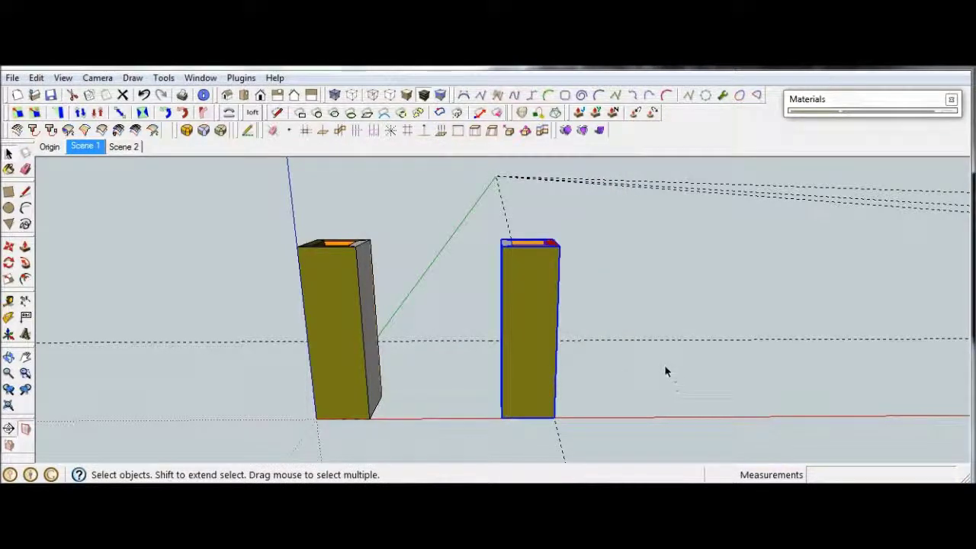
scroll(651, 359, down, 3)
middle_drag(635, 366, 352, 334)
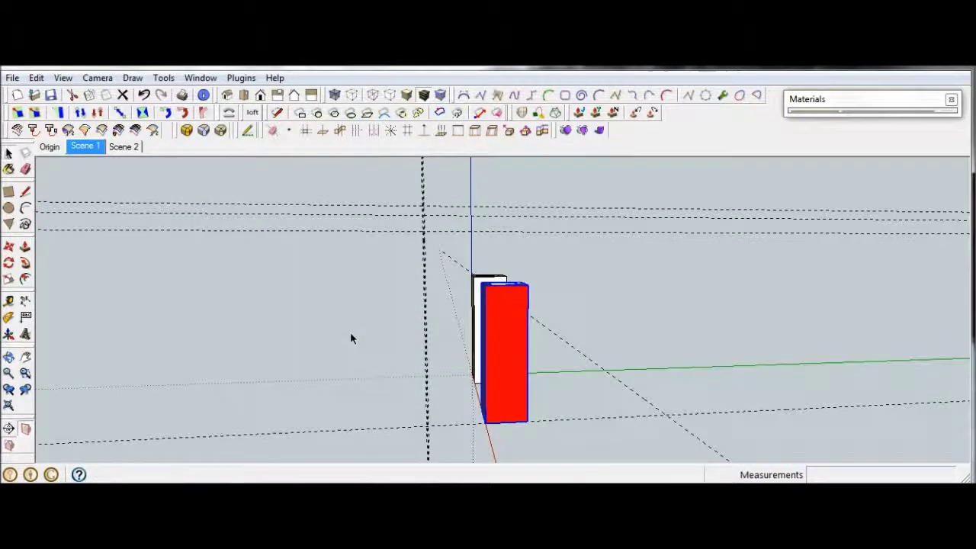
Select the red and white pillar boxes and copy them 14" to the right
drag(555, 314, 460, 264)
scroll(488, 345, down, 1)
middle_drag(489, 345, 533, 334)
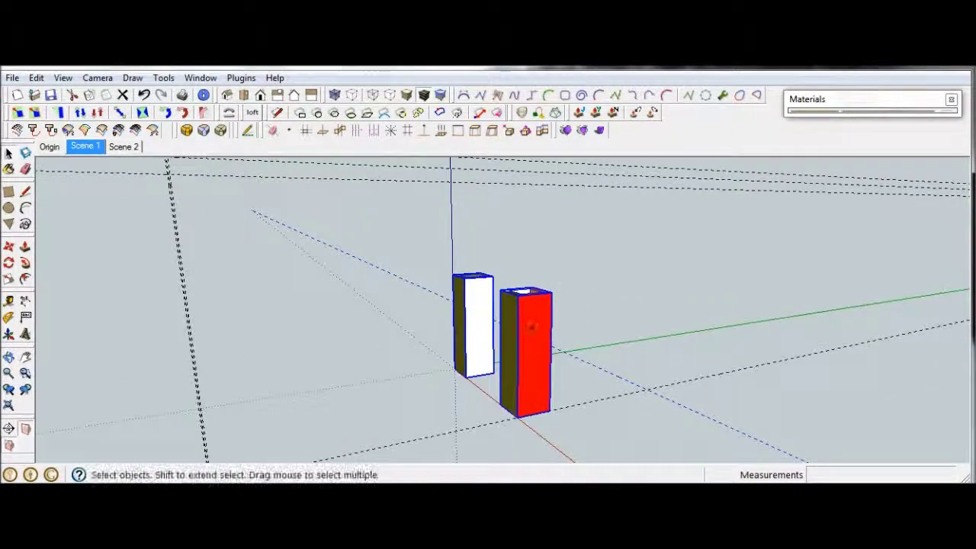
drag(573, 326, 497, 282)
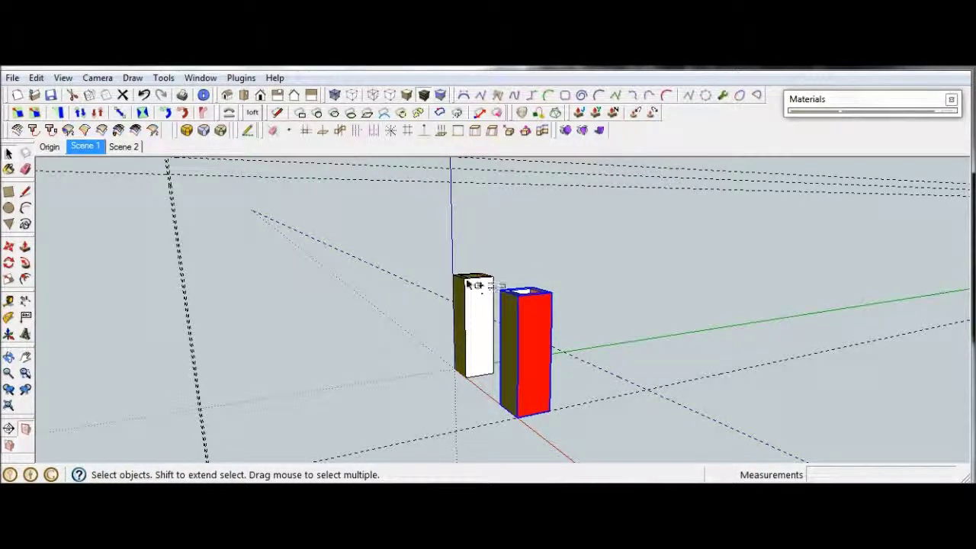
ctrl+drag(474, 279, 442, 266)
middle_drag(363, 323, 315, 312)
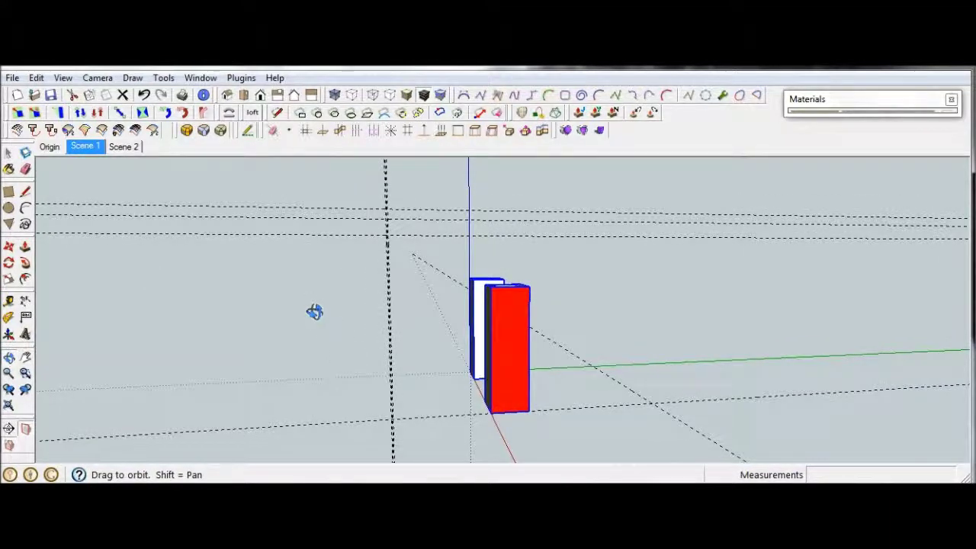
key(m)
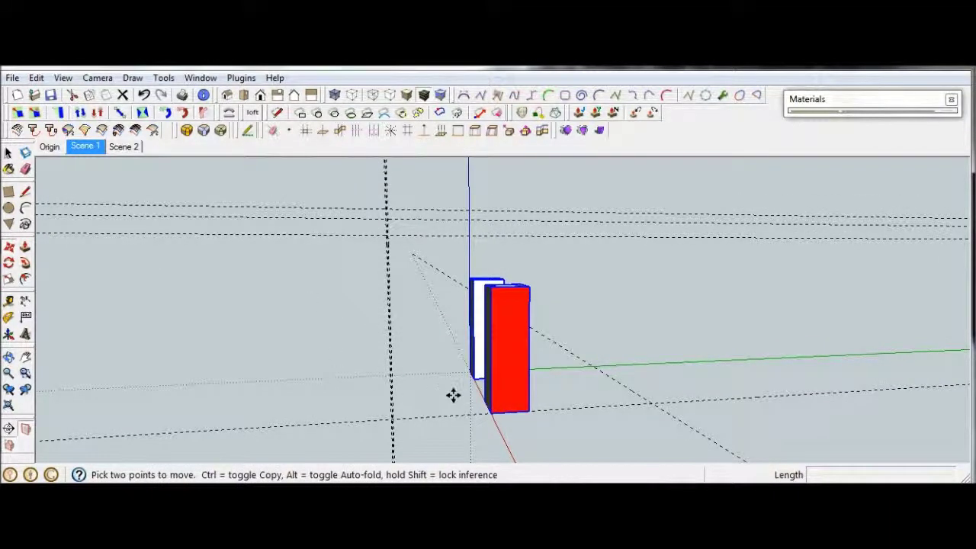
middle_drag(452, 394, 392, 383)
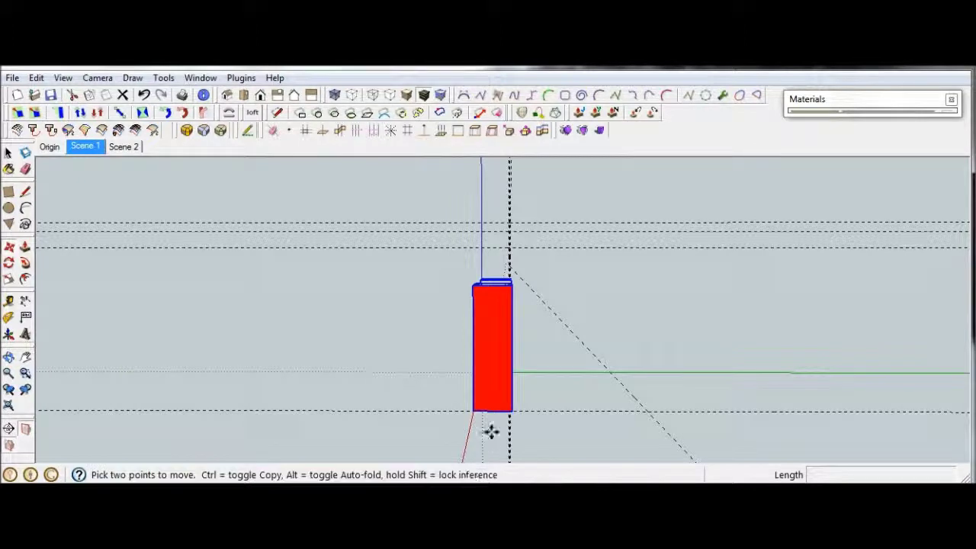
click(510, 412)
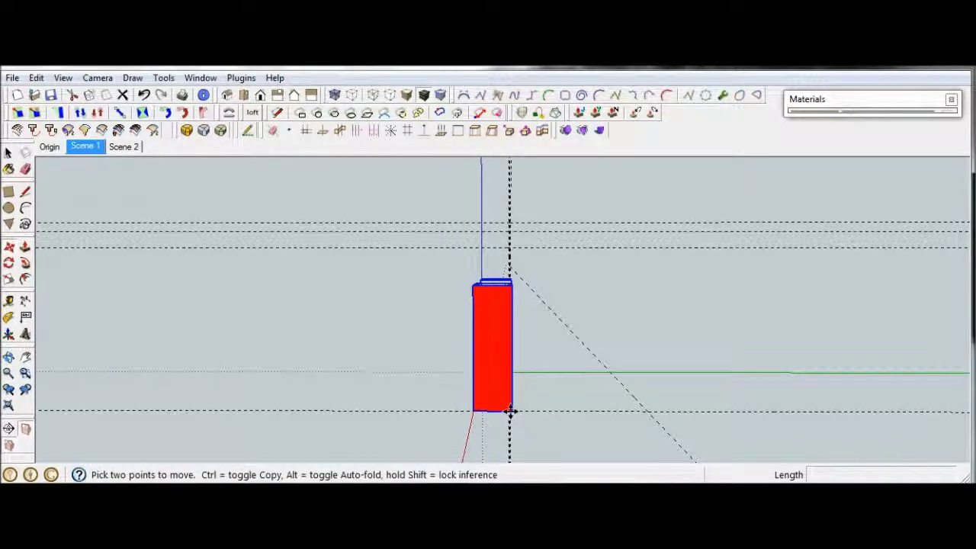
key(ctrl)
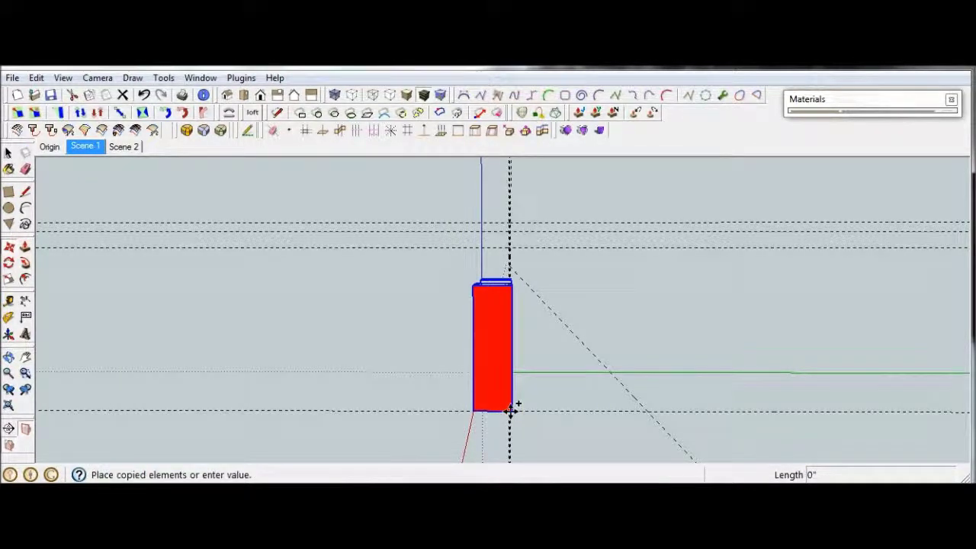
click(646, 410)
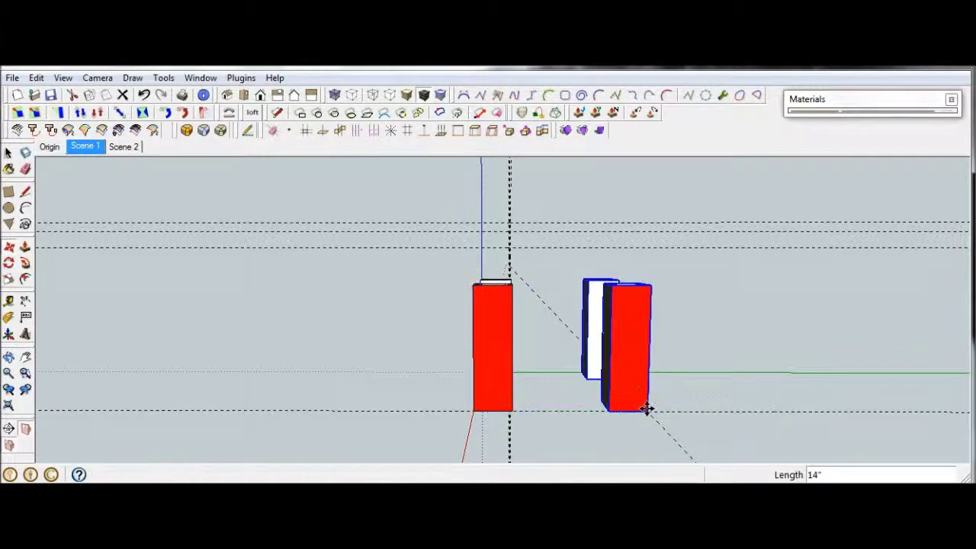
Flip the copied box pair along the green direction
right_click(637, 347)
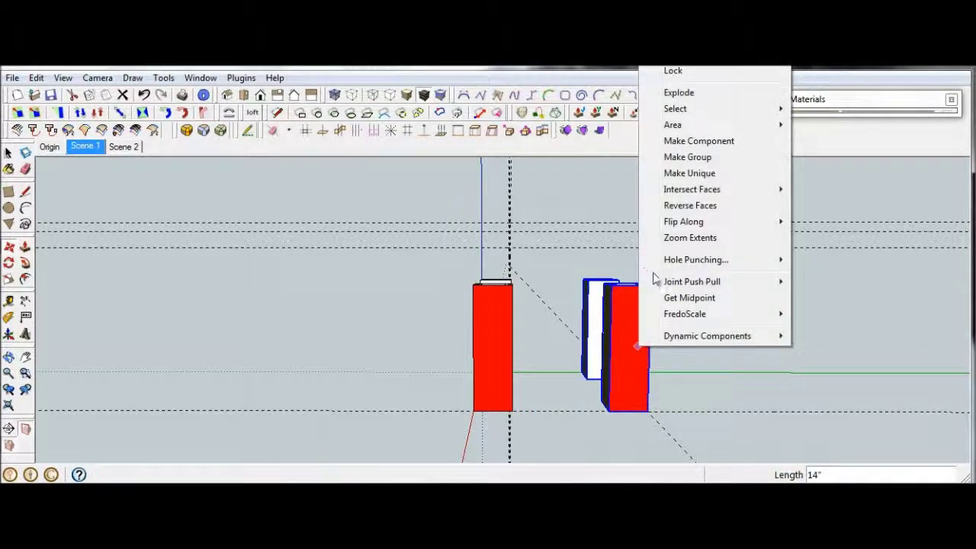
mouse_move(660, 223)
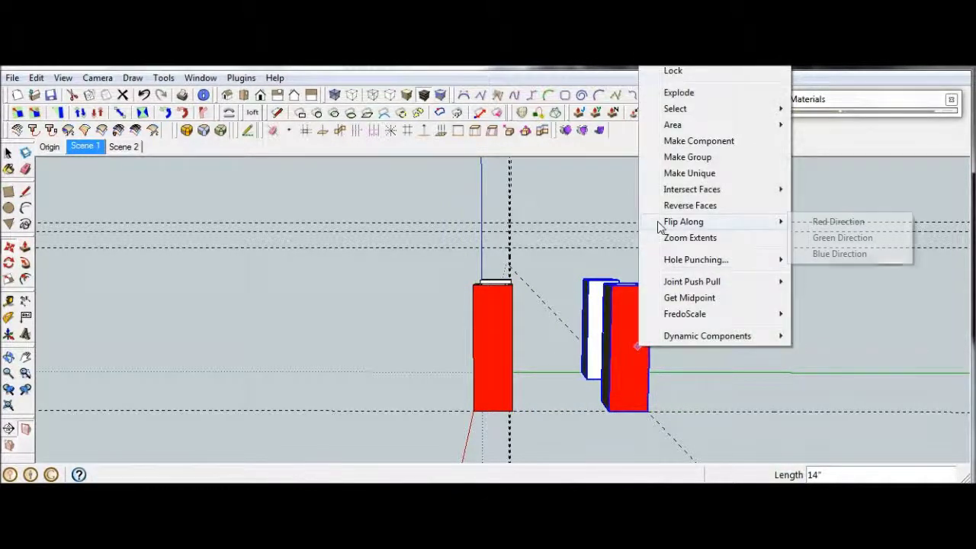
click(834, 238)
middle_drag(295, 315, 514, 432)
Clear the selection and orbit to inspect both pillar pairs
key(m)
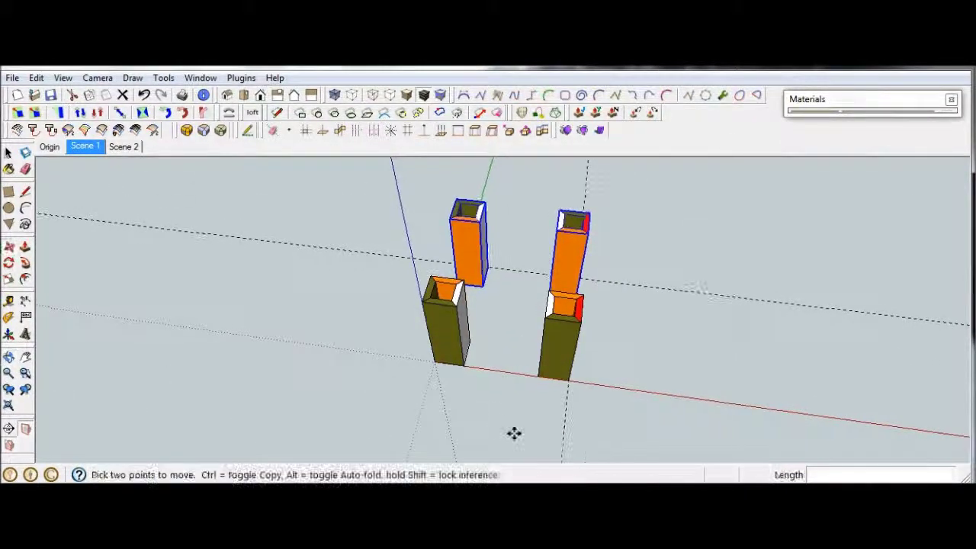
key(space)
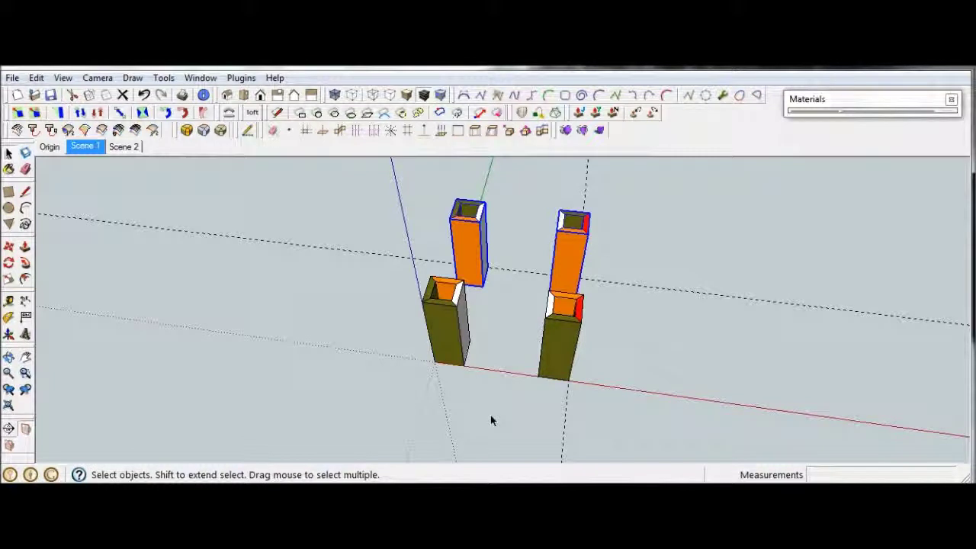
click(491, 415)
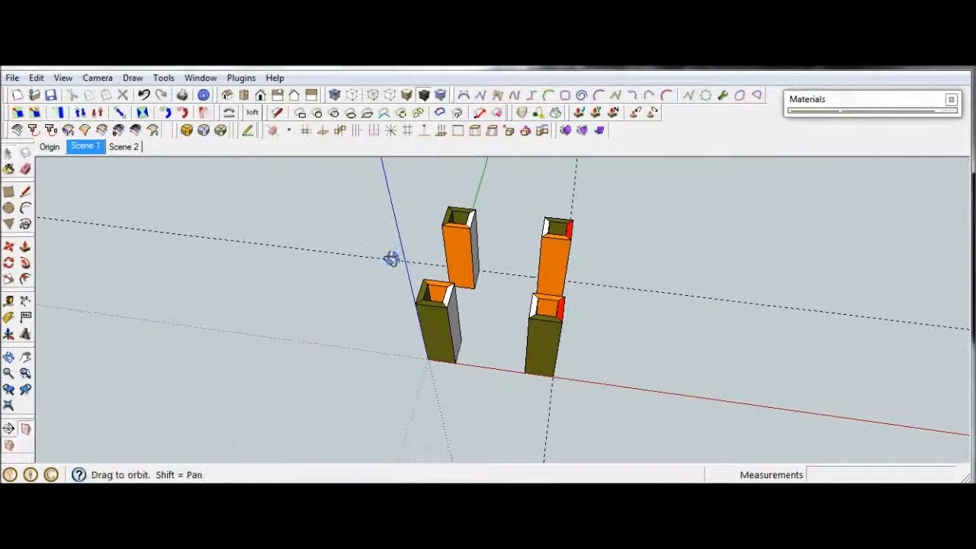
middle_drag(391, 259, 412, 228)
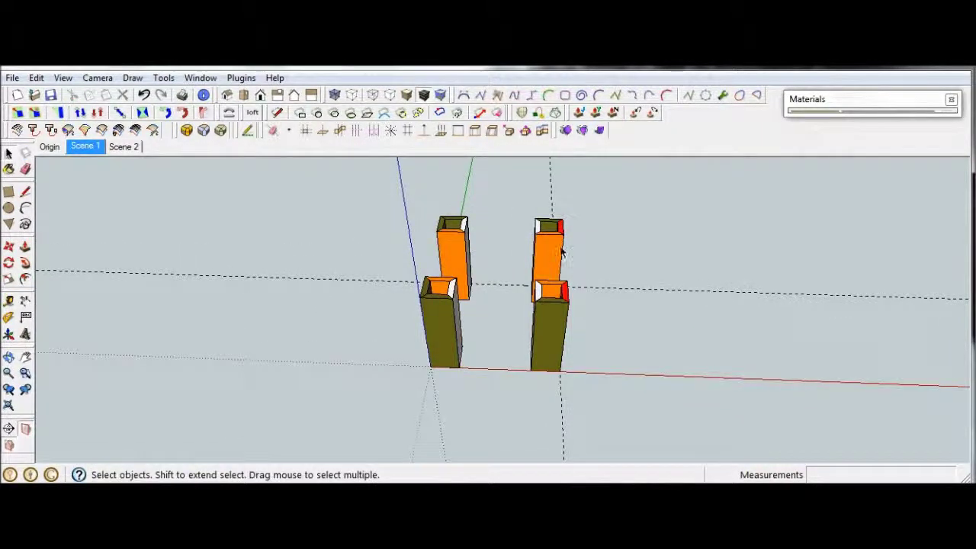
scroll(561, 251, up, 2)
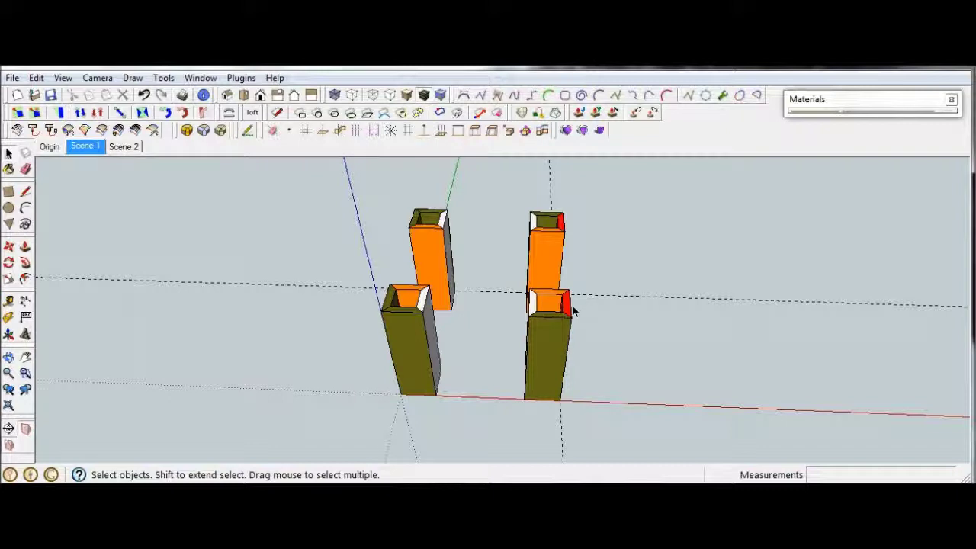
middle_drag(500, 256, 439, 247)
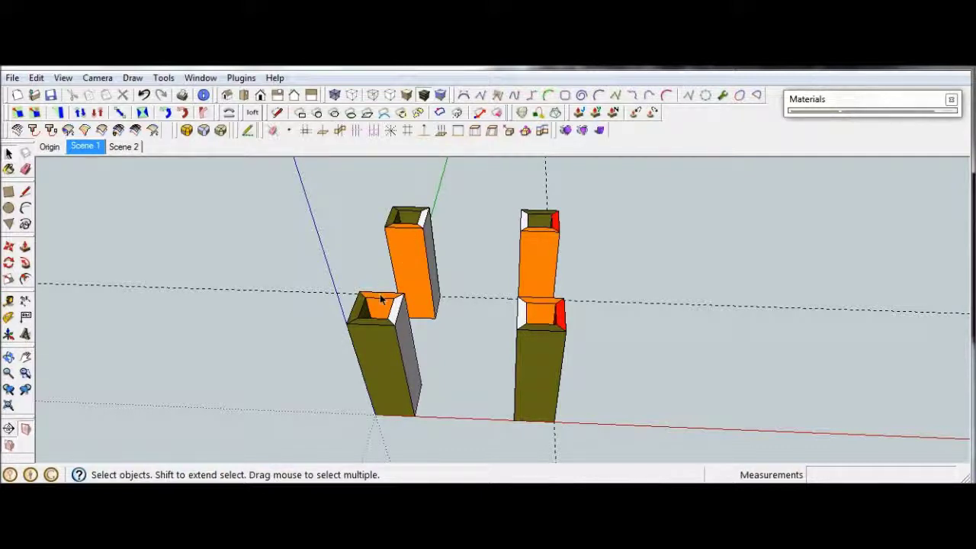
click(128, 148)
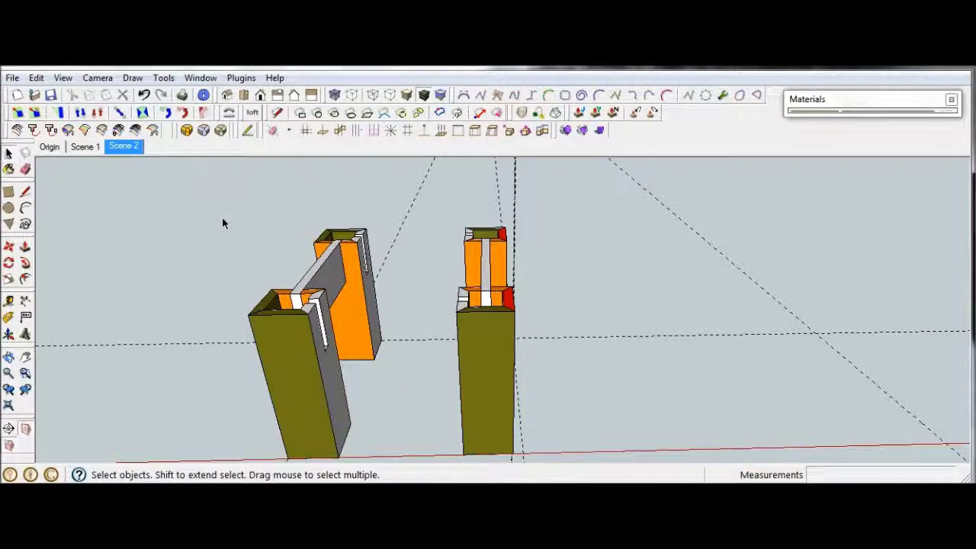
middle_drag(222, 219, 251, 244)
middle_drag(389, 256, 76, 214)
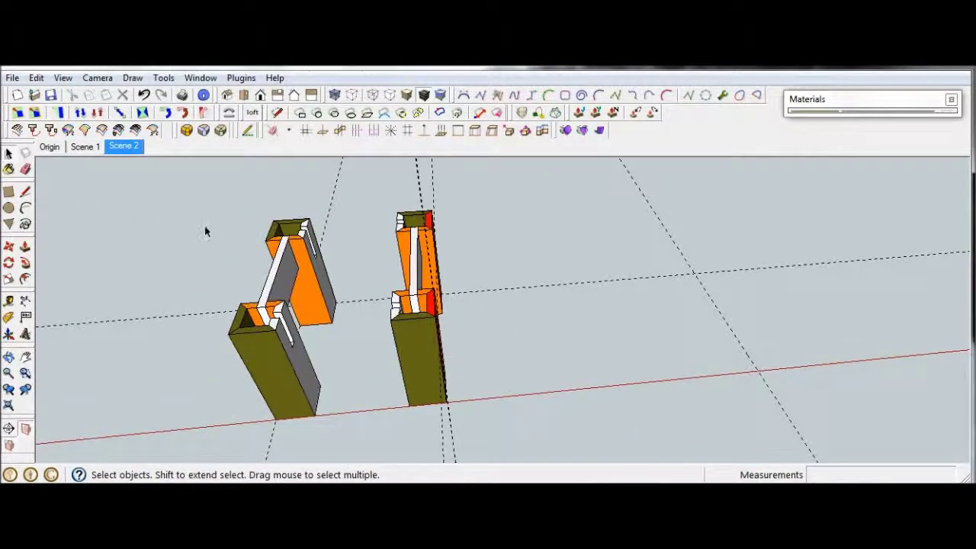
scroll(206, 223, up, 3)
scroll(200, 200, down, 2)
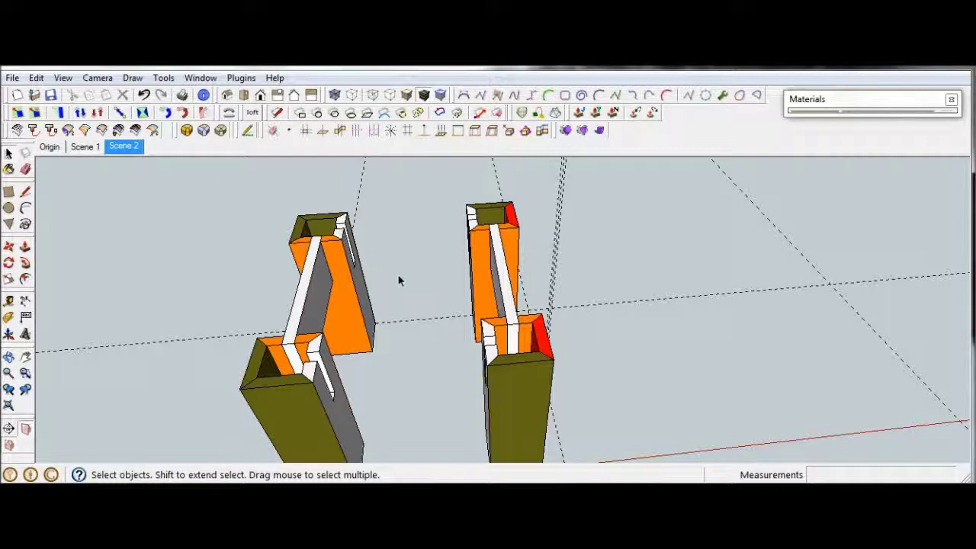
middle_drag(398, 281, 328, 282)
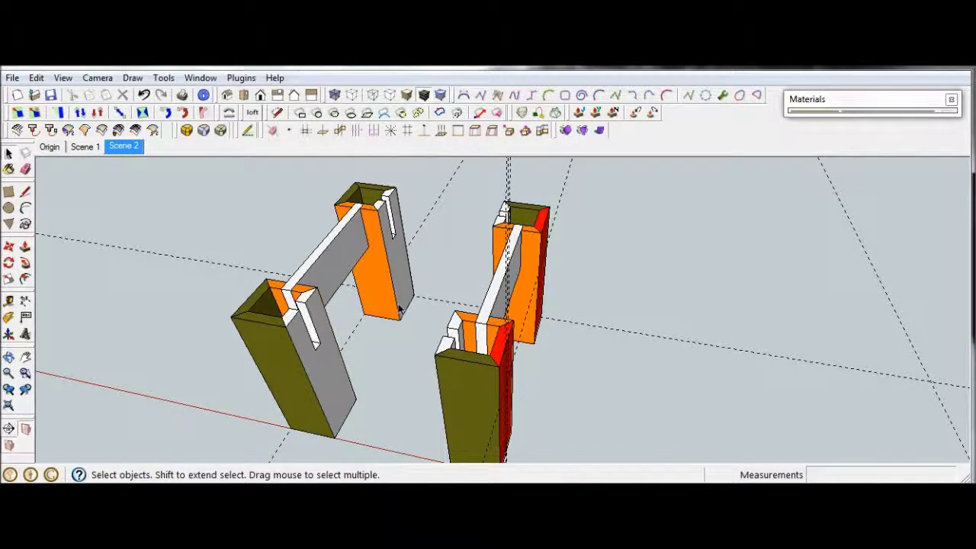
middle_drag(399, 308, 439, 305)
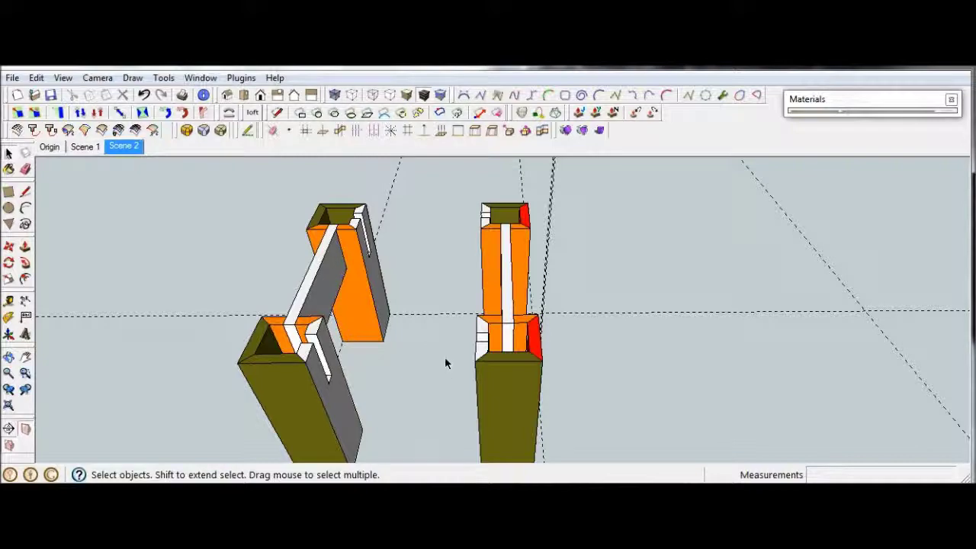
middle_drag(444, 356, 364, 305)
scroll(365, 305, up, 5)
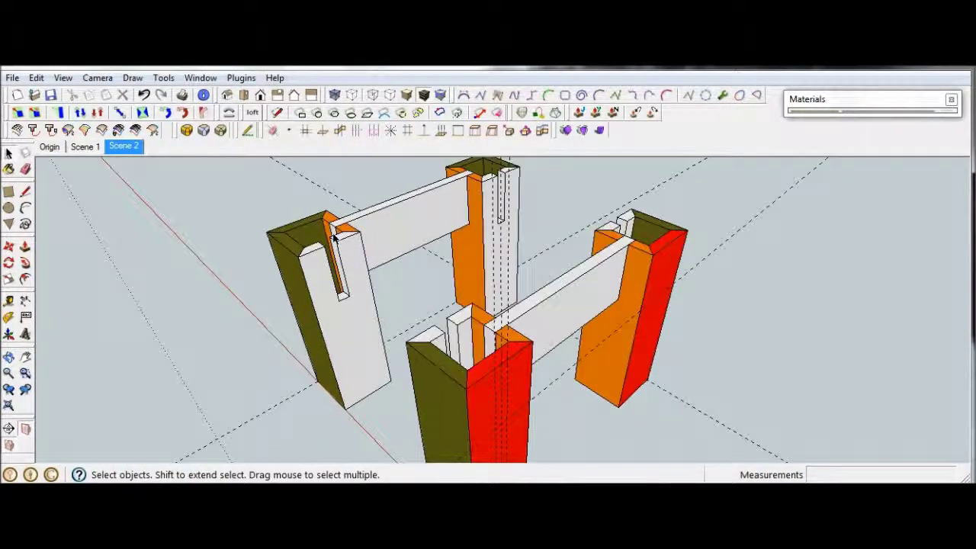
scroll(364, 305, up, 3)
middle_drag(364, 321, 267, 329)
scroll(305, 279, up, 3)
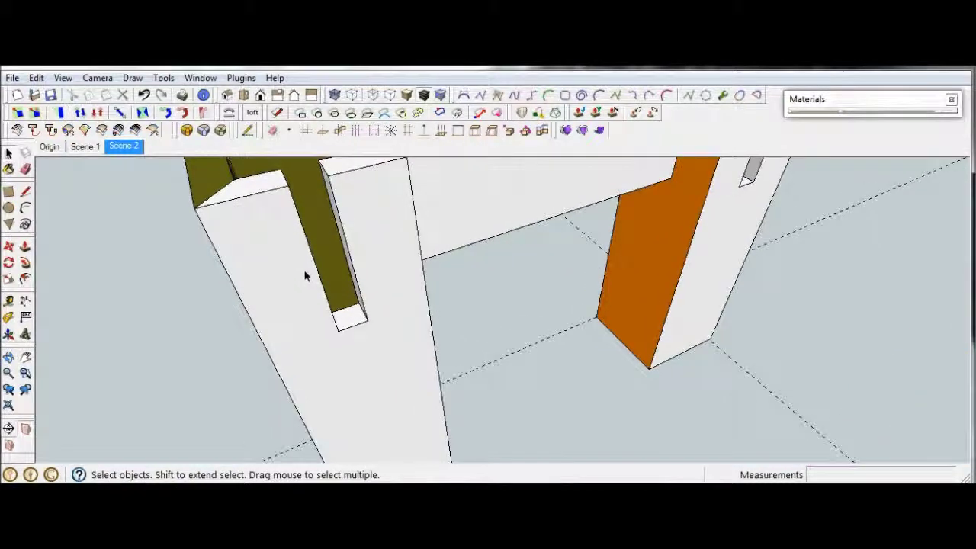
Draw a rectangle on the left post's slot face, from the post top down
click(8, 191)
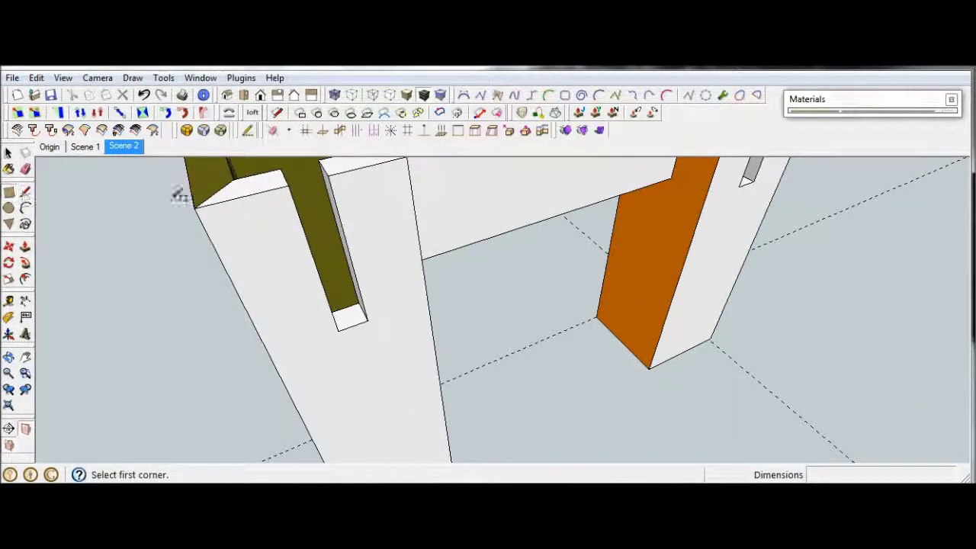
scroll(324, 165, up, 1)
scroll(343, 221, down, 2)
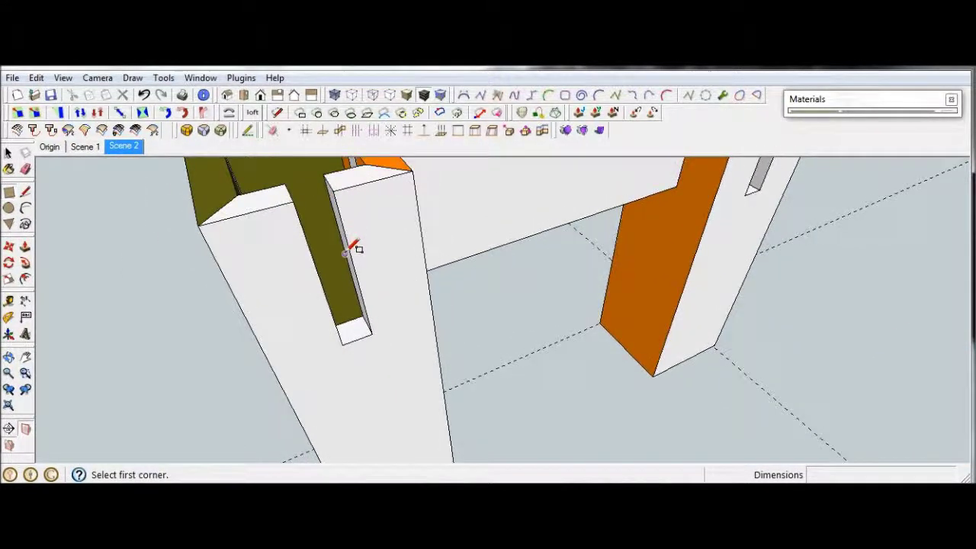
click(333, 171)
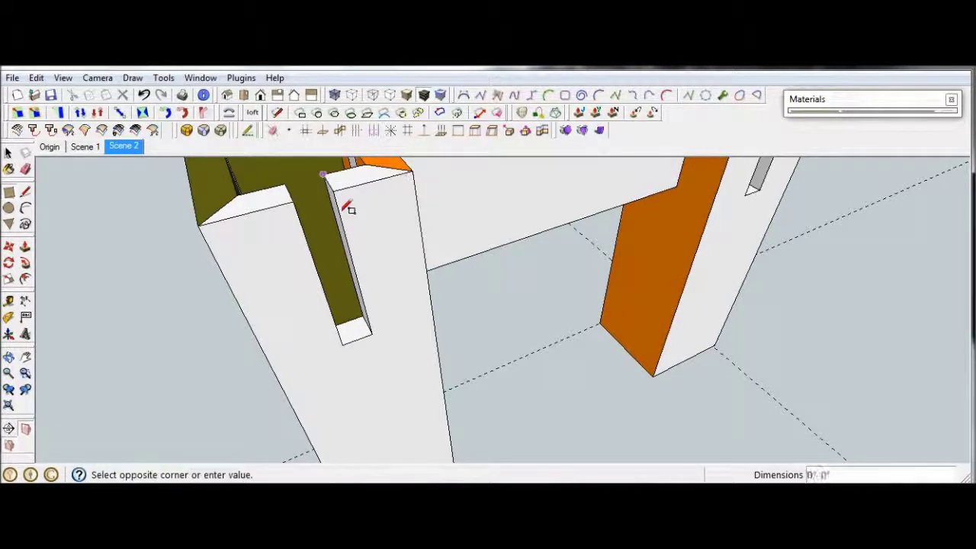
middle_drag(381, 310, 344, 313)
scroll(343, 309, up, 2)
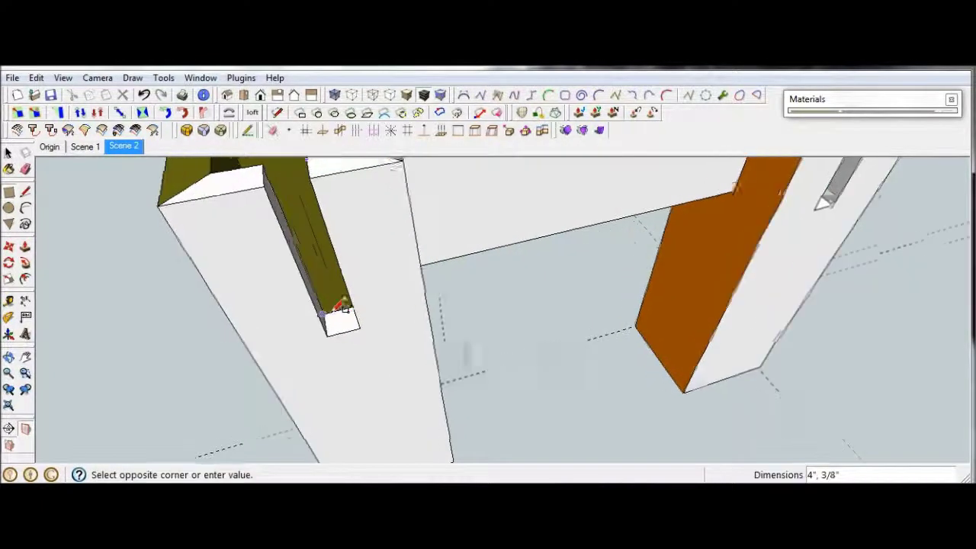
click(340, 309)
scroll(177, 344, down, 4)
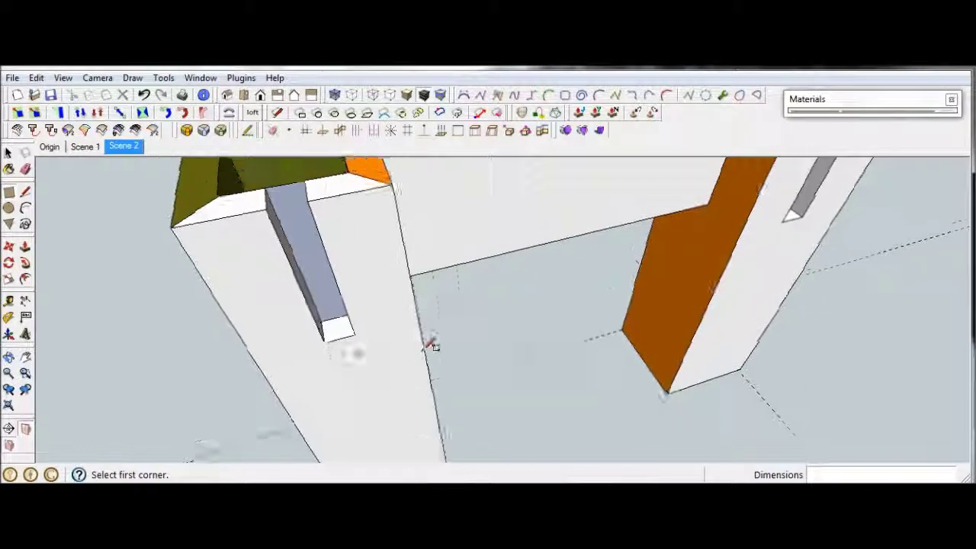
Push/Pull the slot rectangle out 11 1/2" into a beam toward the facing frame
key(p)
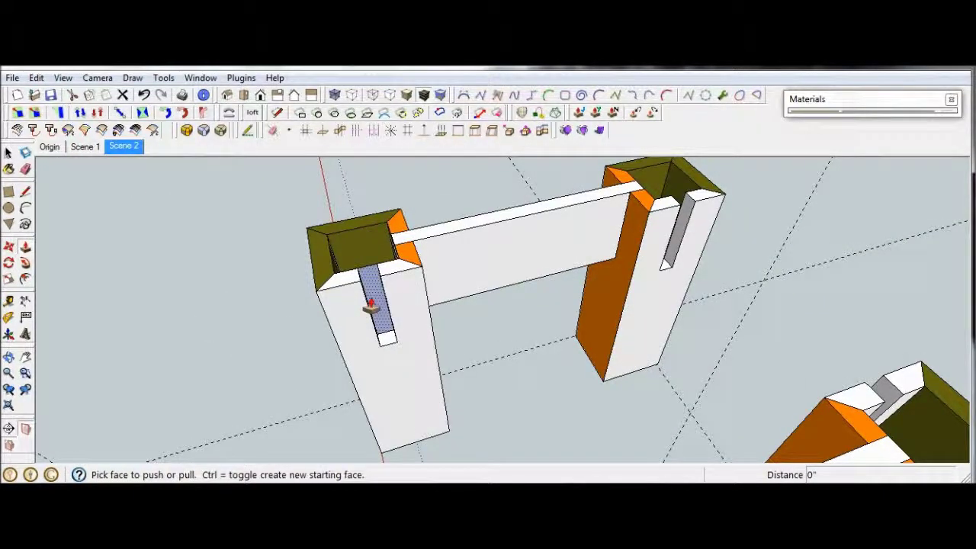
click(370, 306)
mouse_move(407, 322)
middle_down()
mouse_move(398, 289)
mouse_move(398, 327)
middle_up()
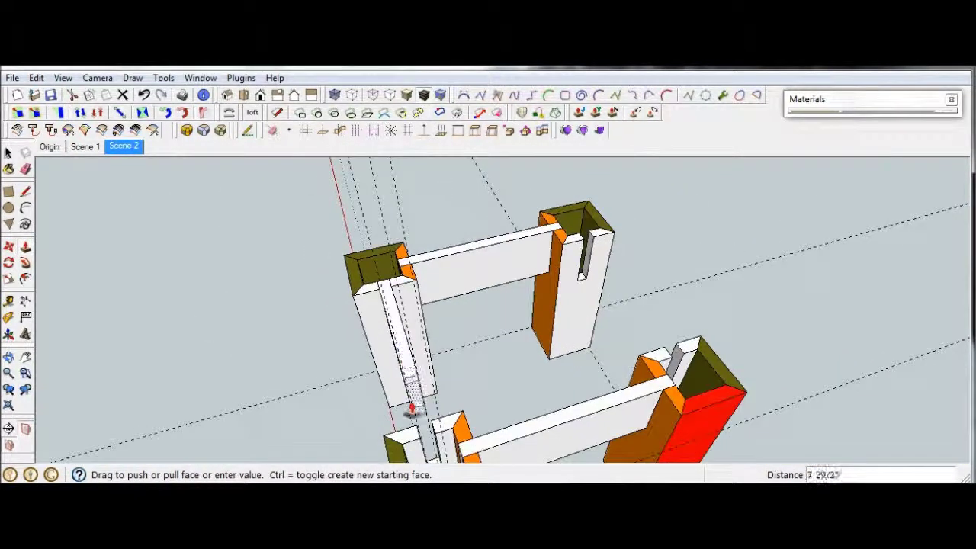
click(436, 438)
middle_drag(254, 366, 366, 259)
key(space)
Turn the new beam into a component
double_click(439, 358)
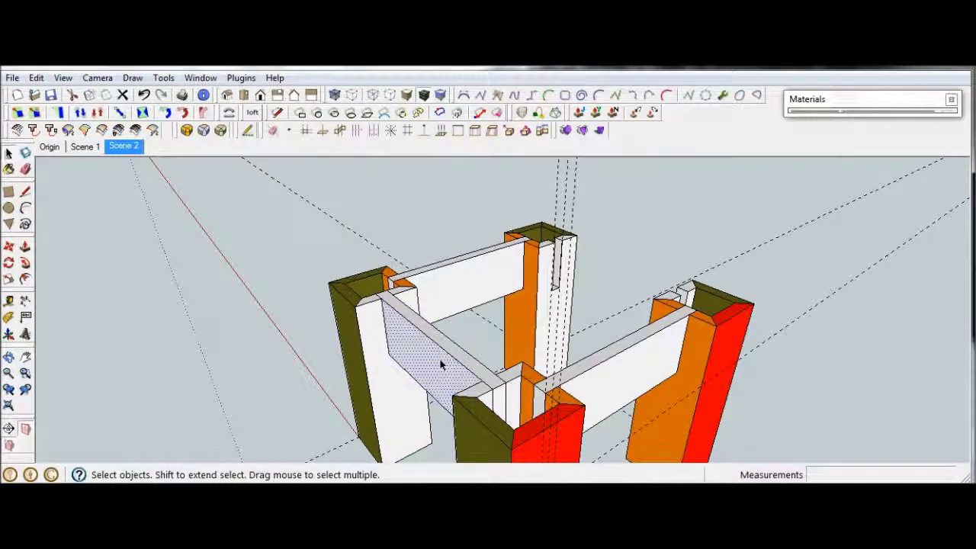
right_click(439, 362)
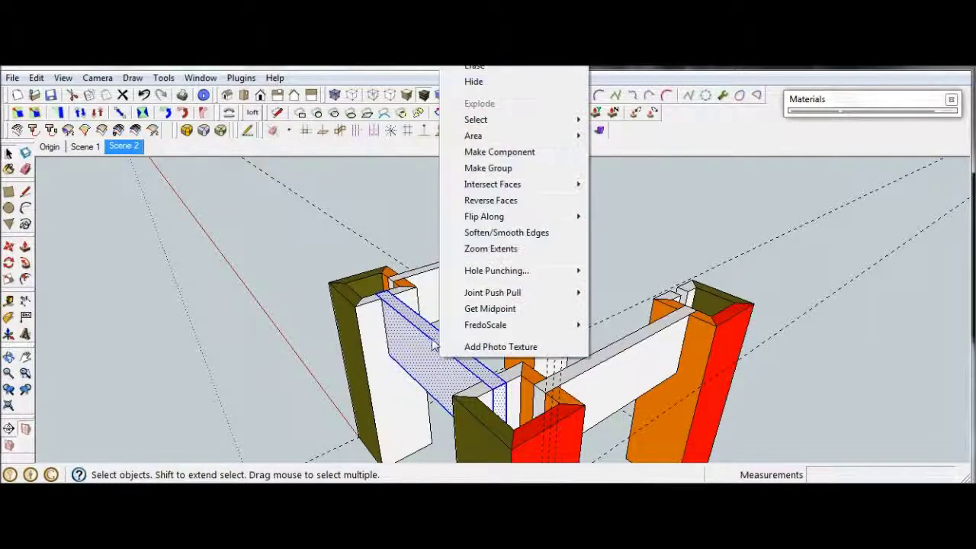
click(468, 152)
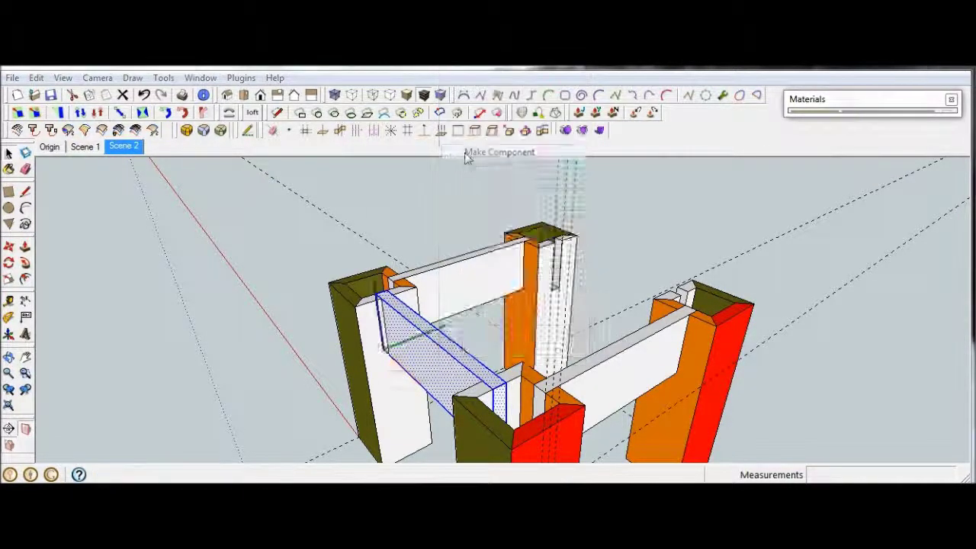
key(Return)
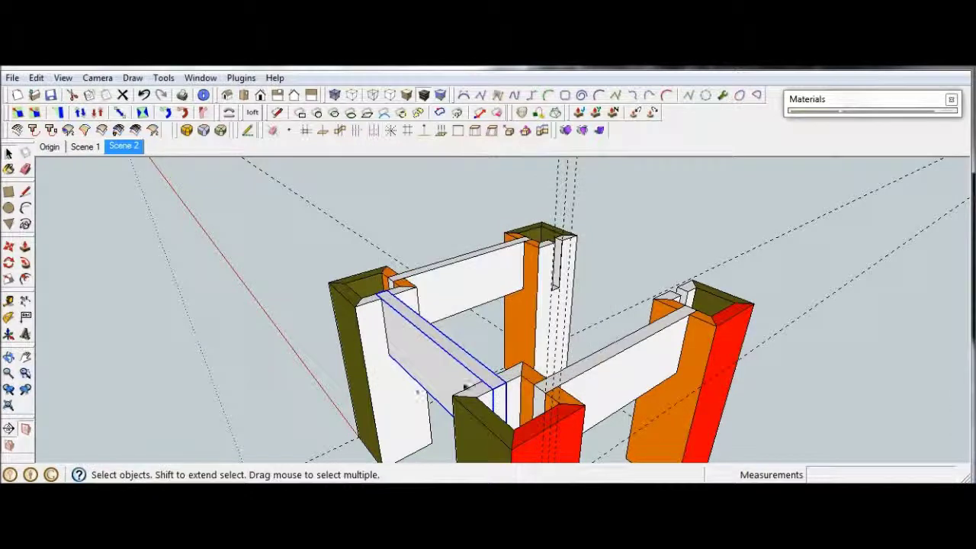
middle_drag(323, 408, 235, 394)
scroll(424, 257, up, 3)
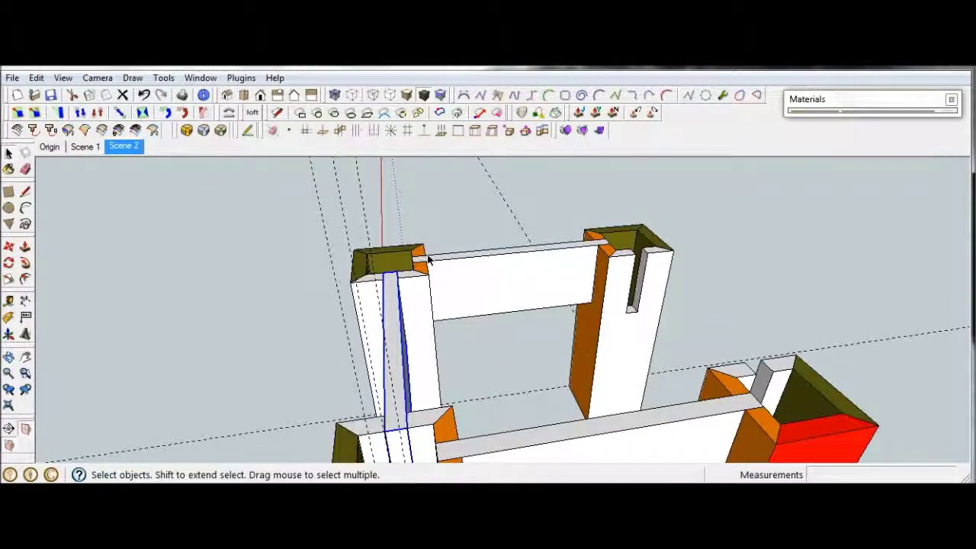
scroll(373, 285, up, 2)
Copy the beam component from its endpoint over to the right post
key(m)
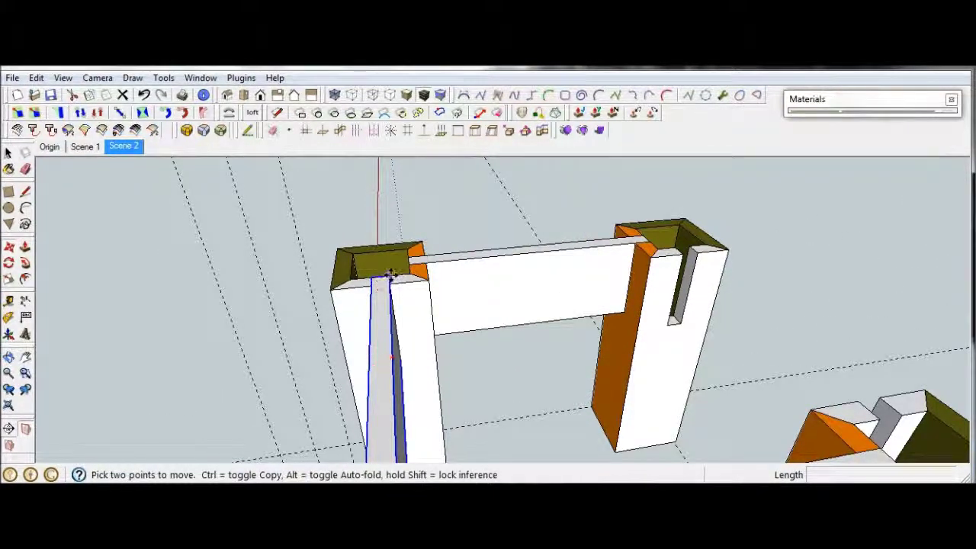
click(390, 276)
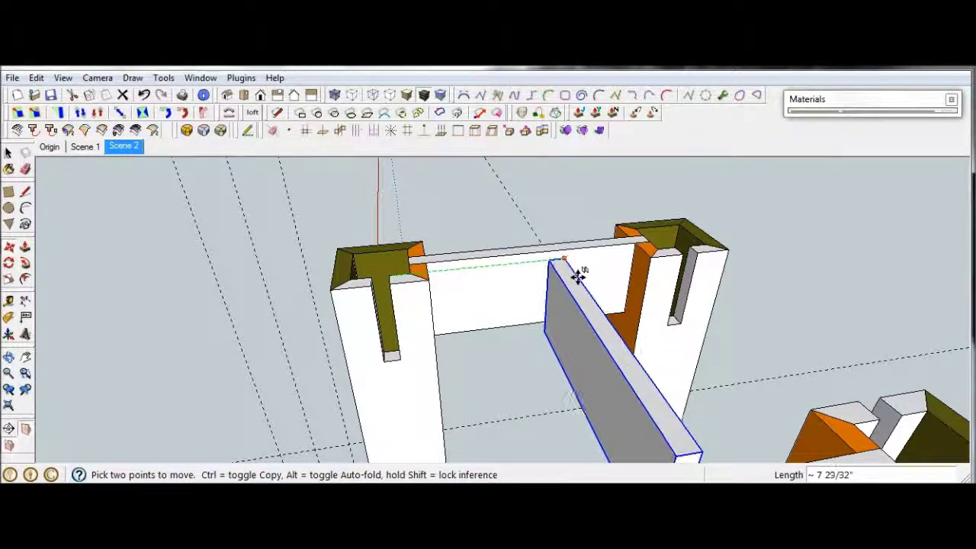
key(Escape)
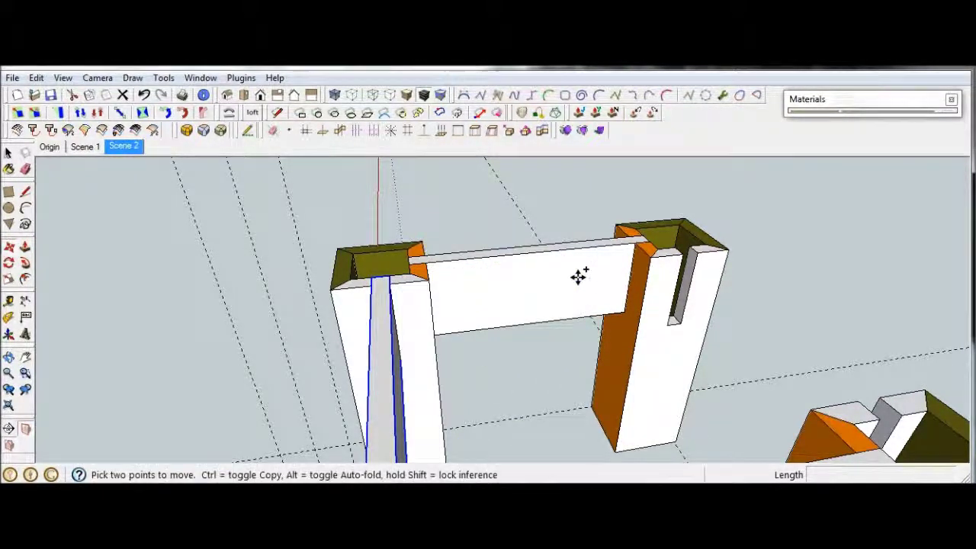
key(ctrl)
click(389, 276)
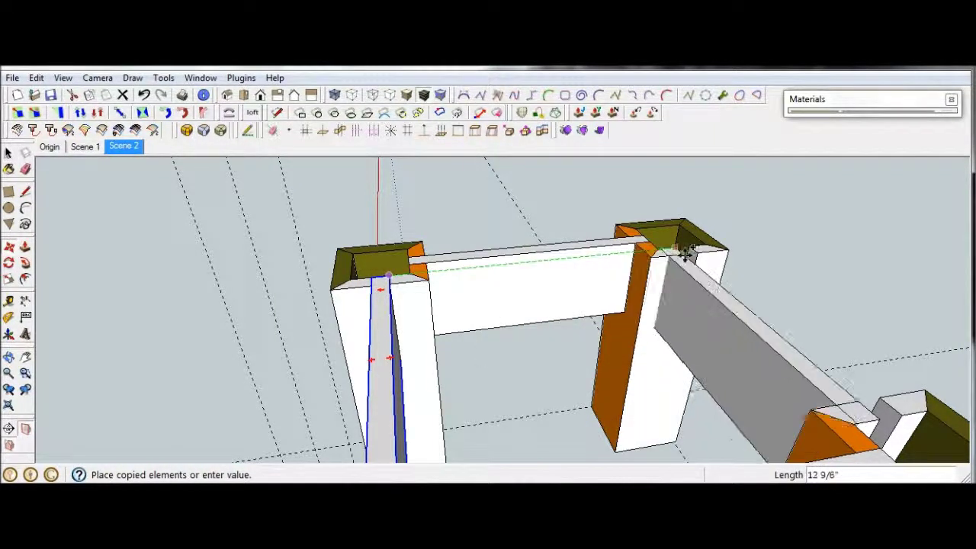
click(694, 255)
Flip the copied beam along the component's green axis
right_click(713, 320)
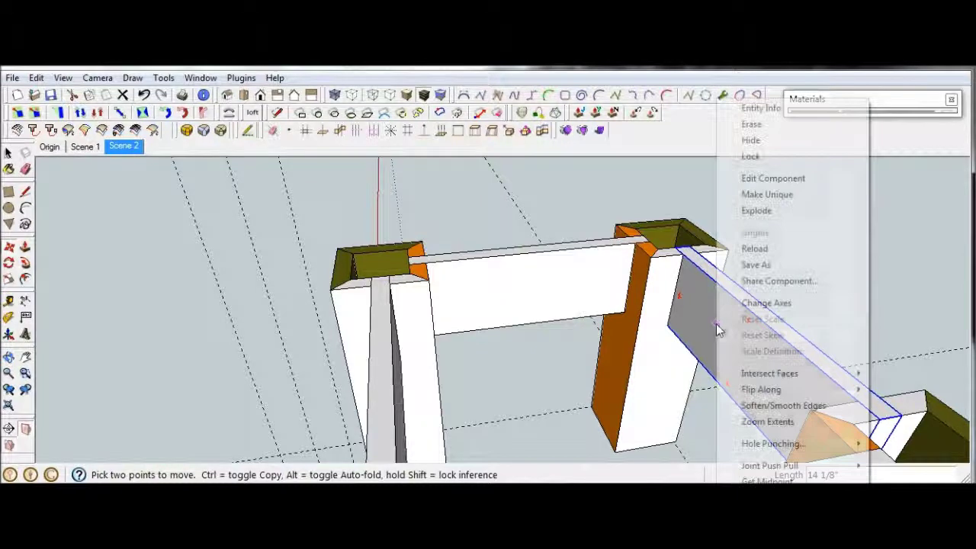
mouse_move(755, 392)
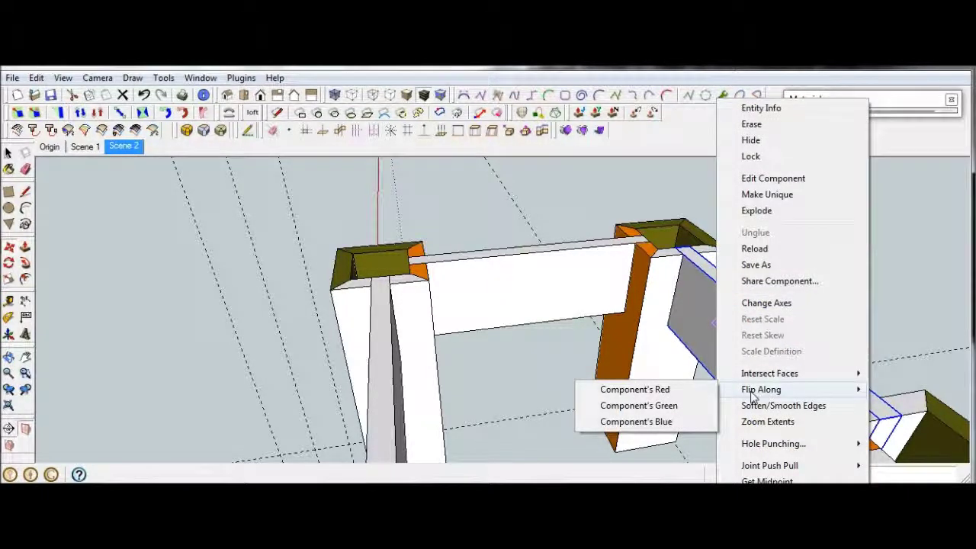
click(639, 405)
middle_drag(61, 302, 115, 290)
middle_drag(527, 296, 644, 244)
scroll(206, 250, up, 3)
Open the front-left red post component for editing
scroll(207, 251, down, 2)
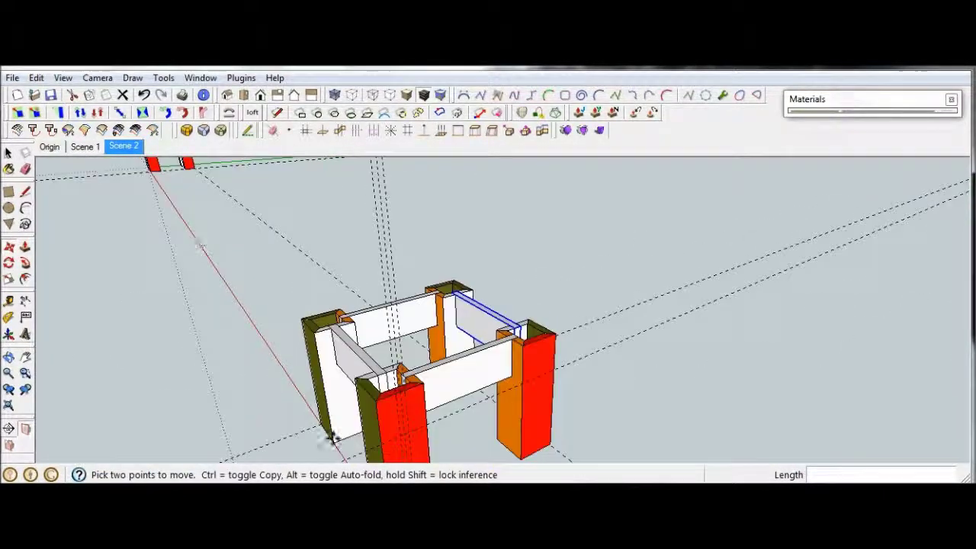
scroll(407, 433, up, 5)
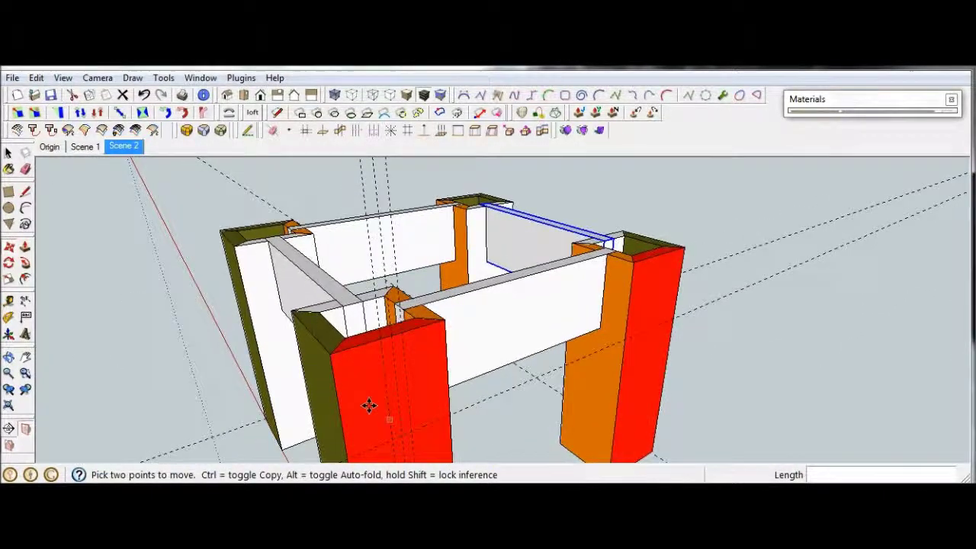
middle_drag(329, 379, 312, 342)
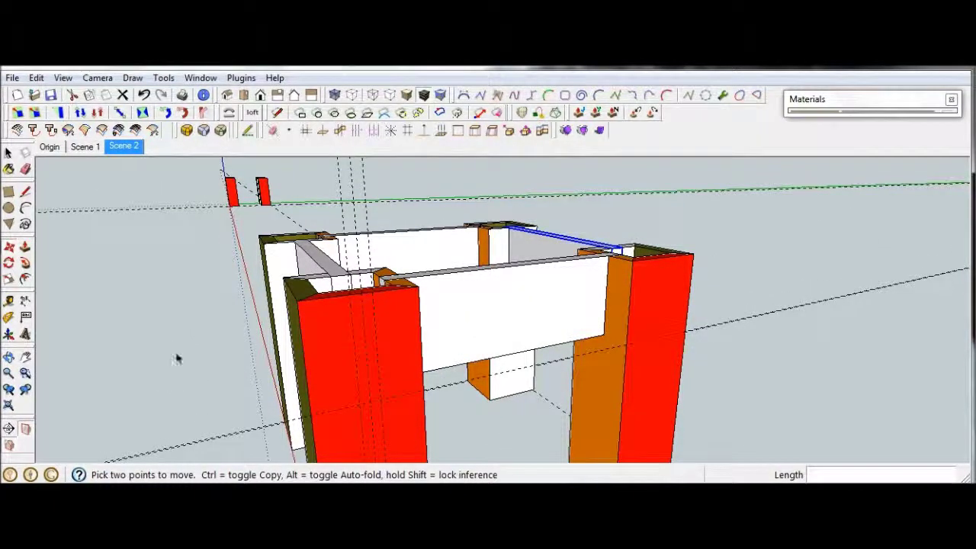
key(space)
click(326, 348)
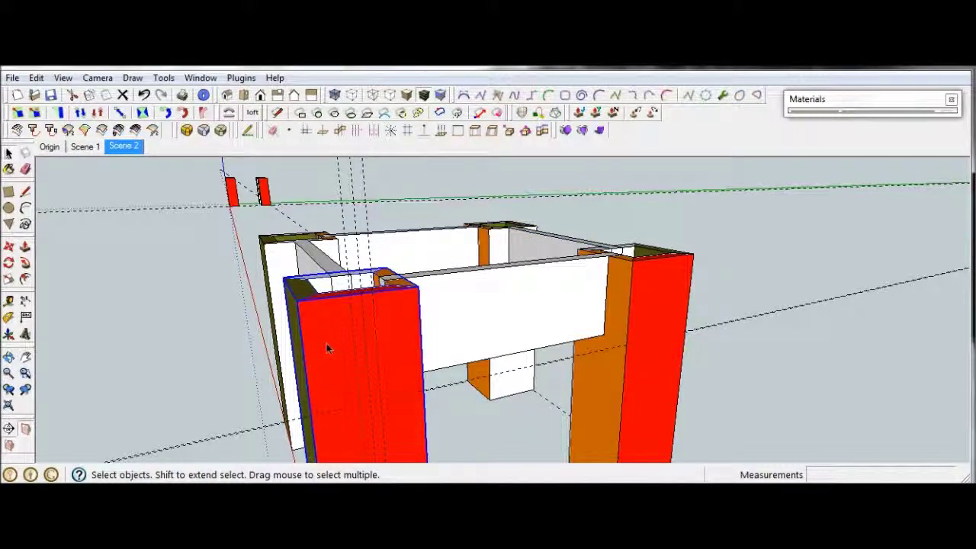
right_click(325, 343)
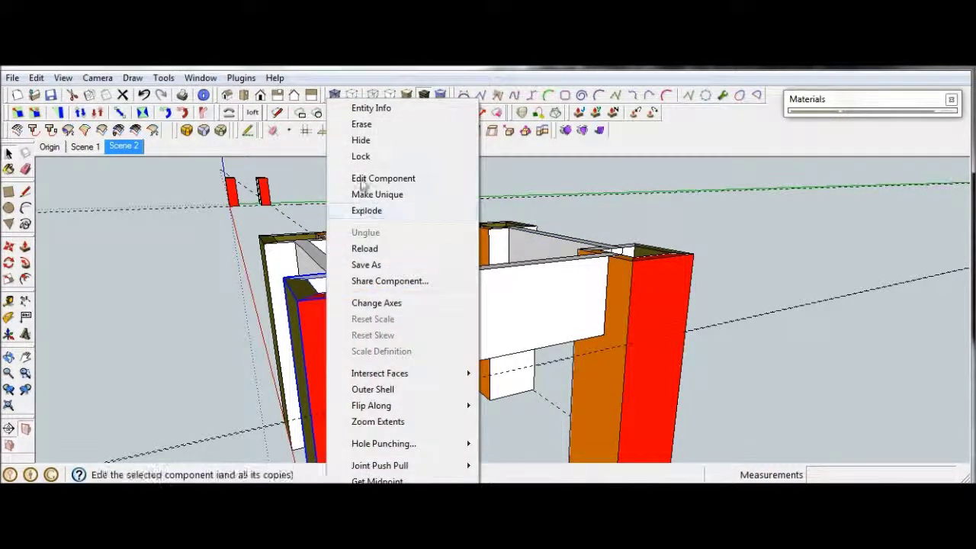
click(359, 180)
Open the nested post component inside it for editing
scroll(342, 348, up, 4)
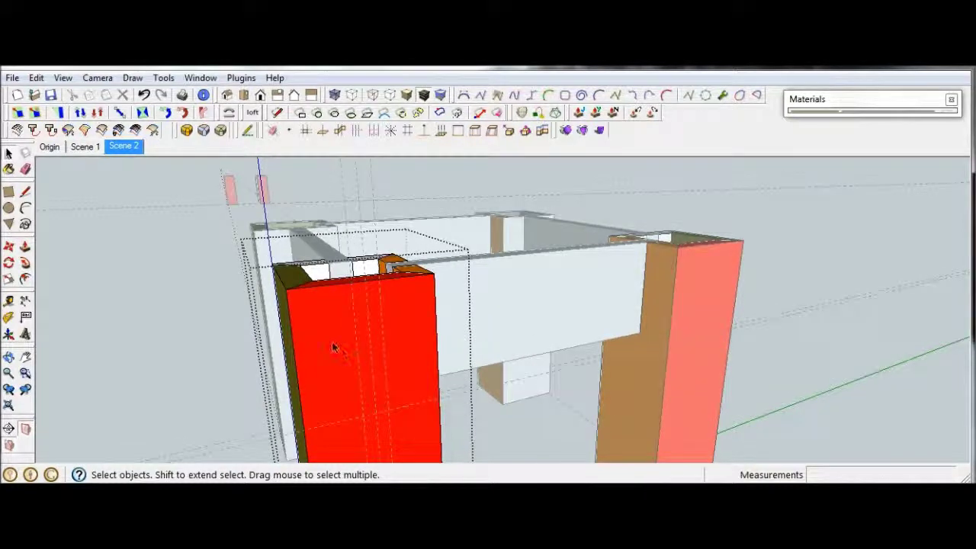
click(333, 348)
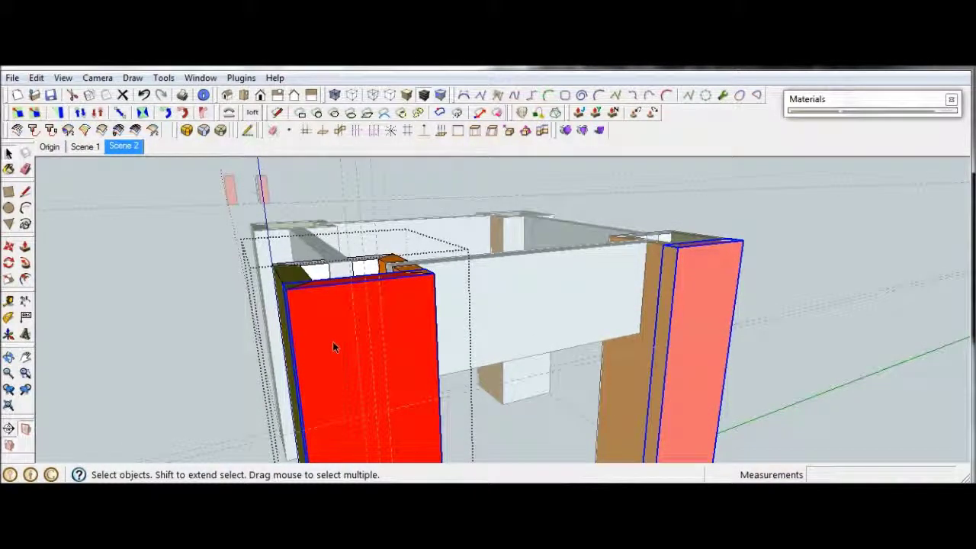
right_click(333, 342)
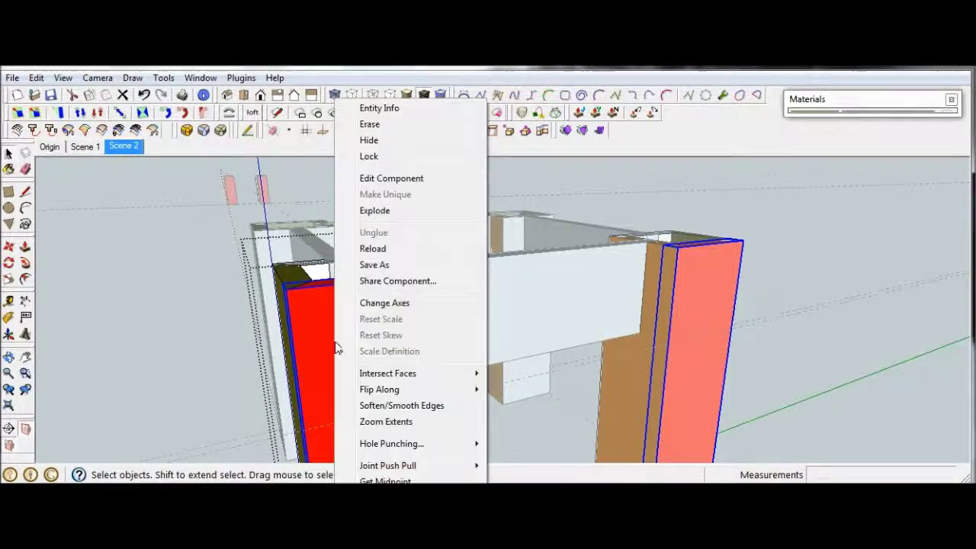
click(361, 180)
scroll(408, 343, up, 4)
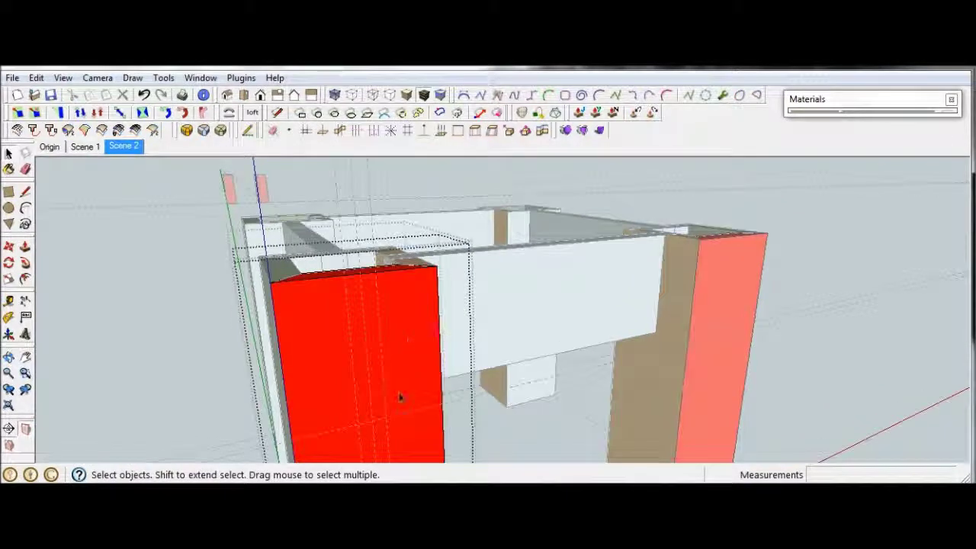
Cut a 3/4" x 4" slot 3/4" deep into the post top, then close component editing
key(r)
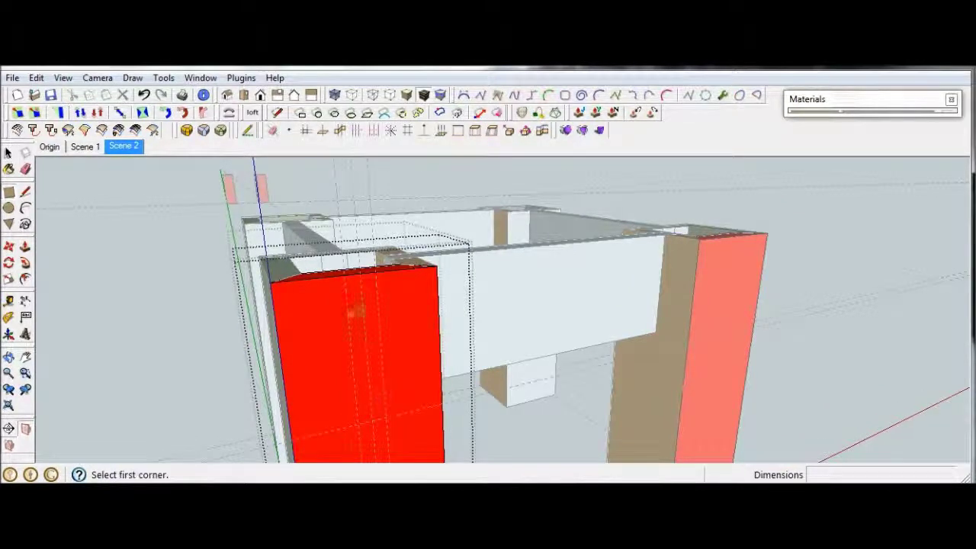
click(353, 271)
click(372, 410)
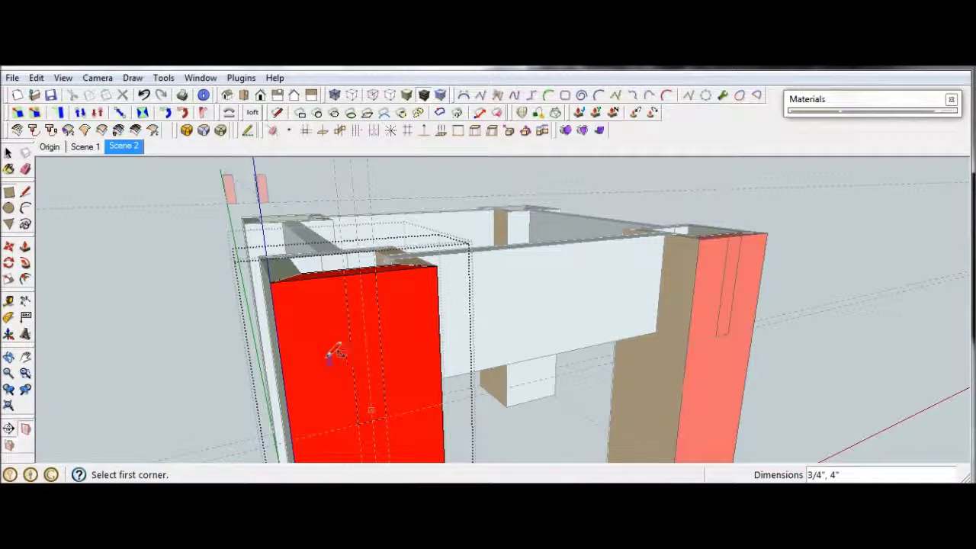
key(p)
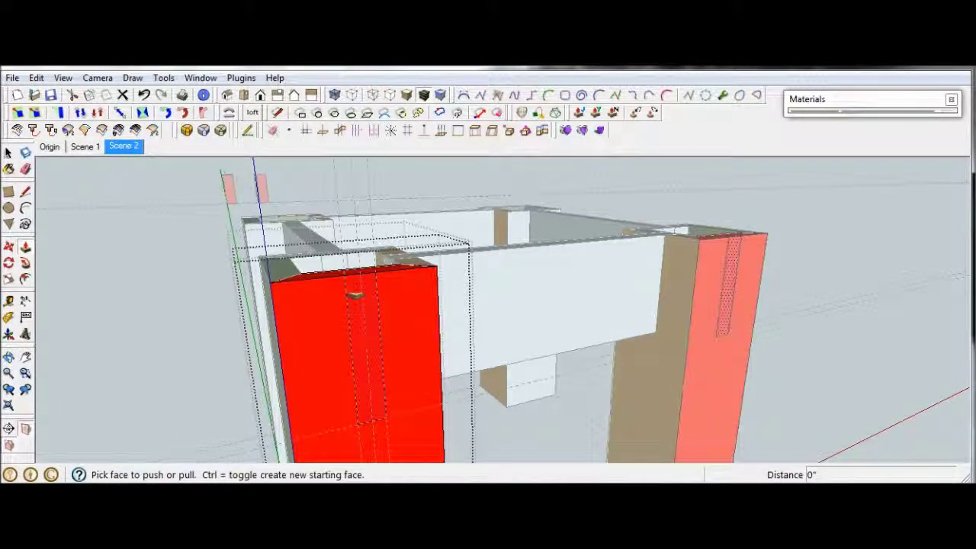
middle_drag(184, 385, 186, 409)
drag(348, 384, 325, 341)
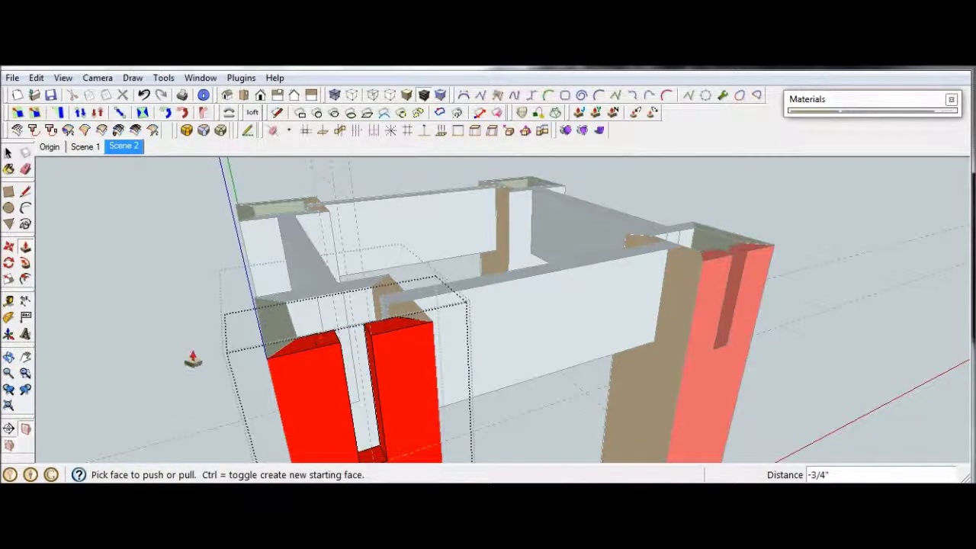
key(space)
click(145, 330)
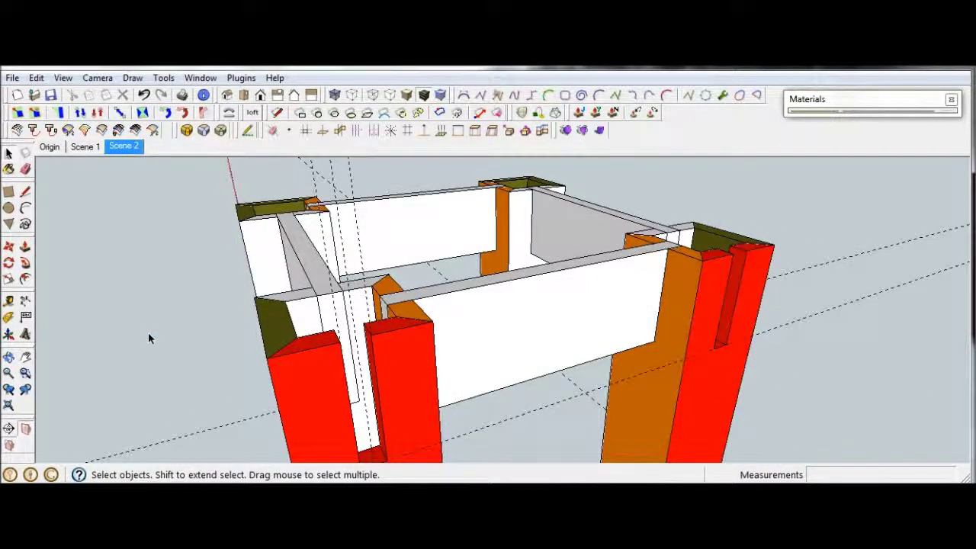
scroll(148, 335, down, 3)
Erase one of the two closely spaced vertical guide lines above the frame
middle_drag(148, 335, 251, 357)
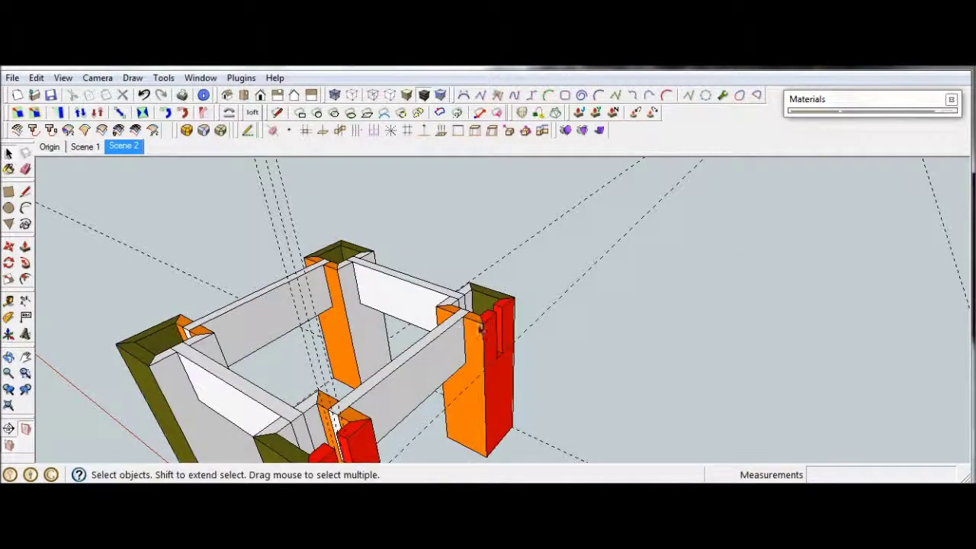
scroll(459, 324, down, 5)
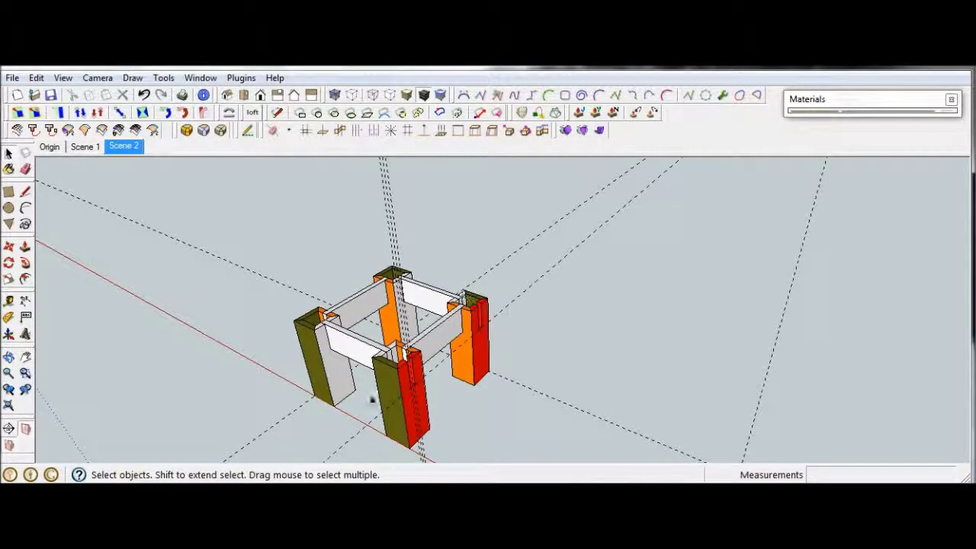
middle_drag(345, 406, 416, 362)
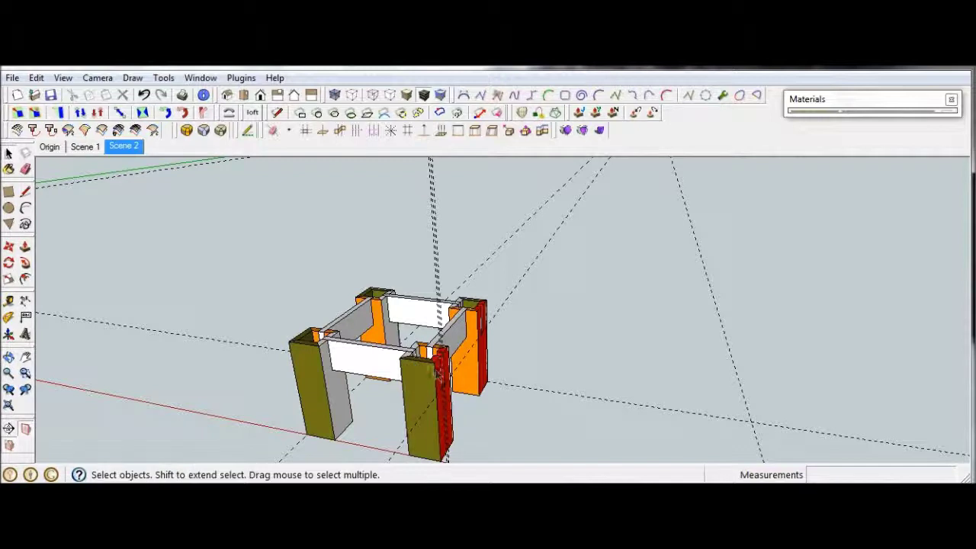
key(e)
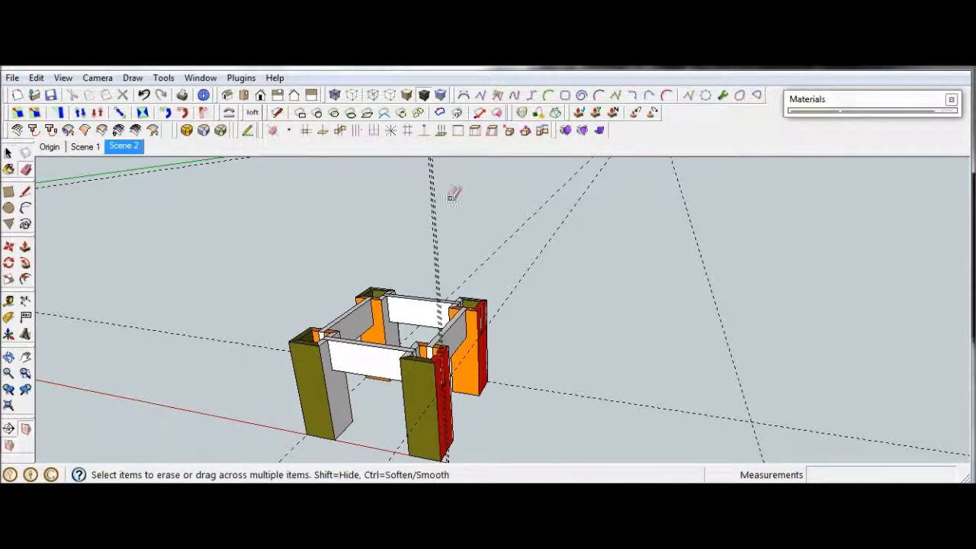
click(432, 189)
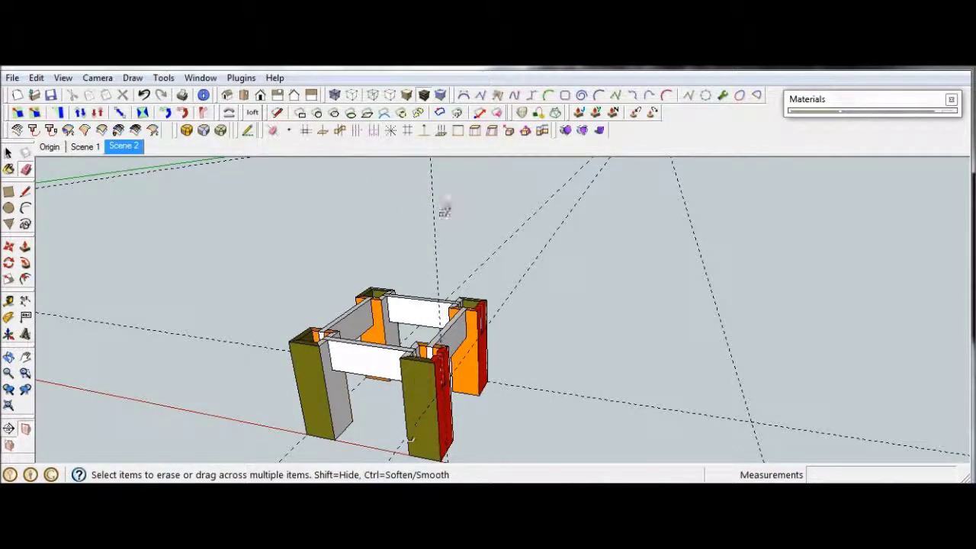
Erase the remaining vertical guide line
click(432, 204)
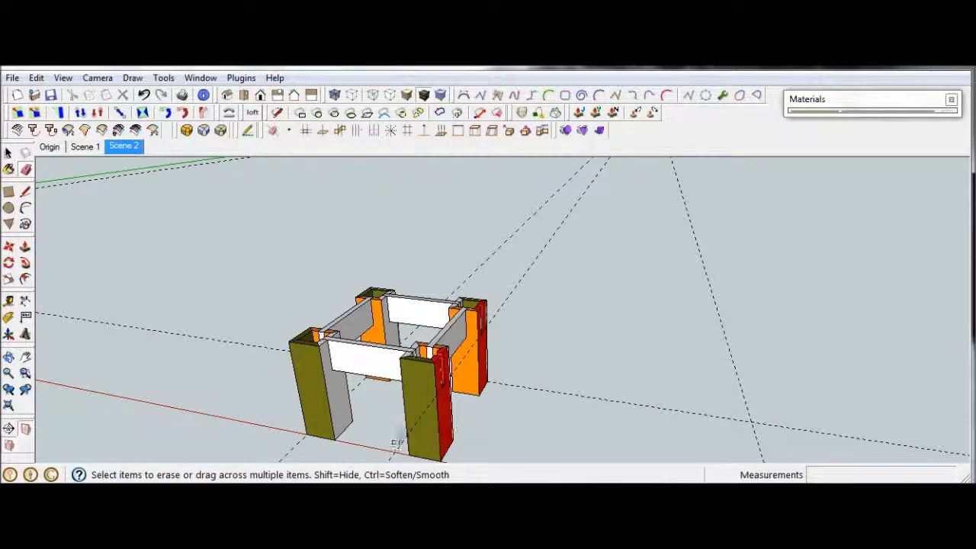
mouse_move(240, 359)
middle_down()
mouse_move(246, 339)
mouse_move(272, 331)
mouse_move(329, 283)
mouse_move(343, 317)
middle_up()
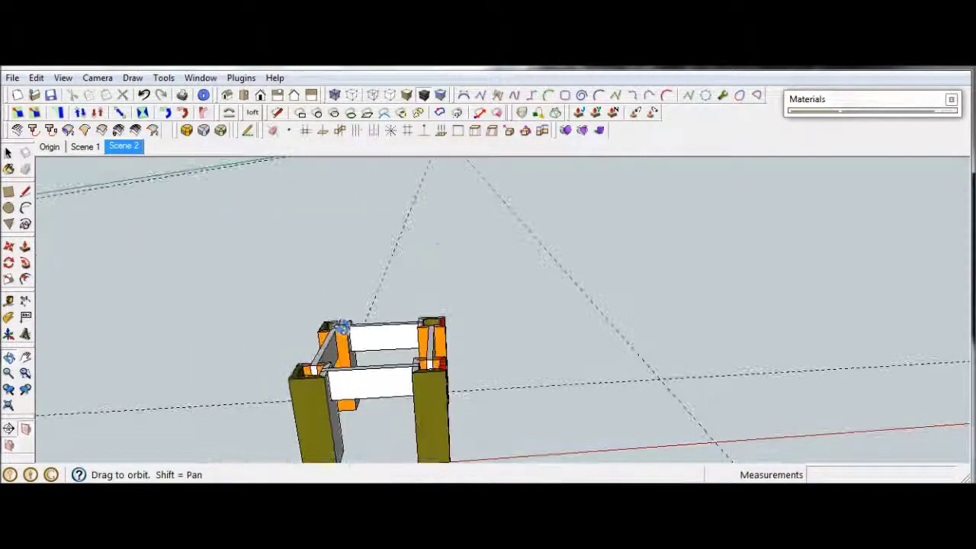
scroll(343, 317, down, 3)
Crossing-select the whole pedestal frame and orbit around to check the selection
key(space)
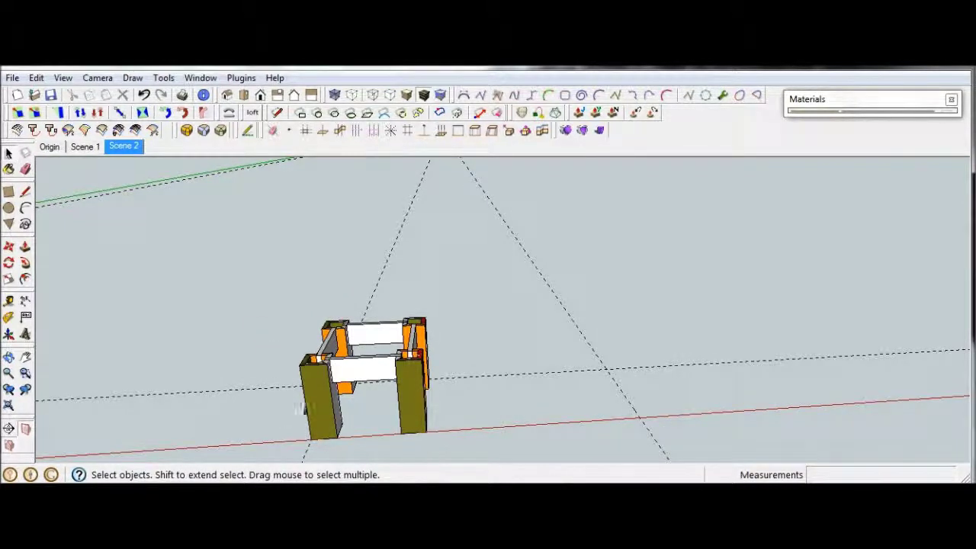
middle_drag(258, 315, 300, 256)
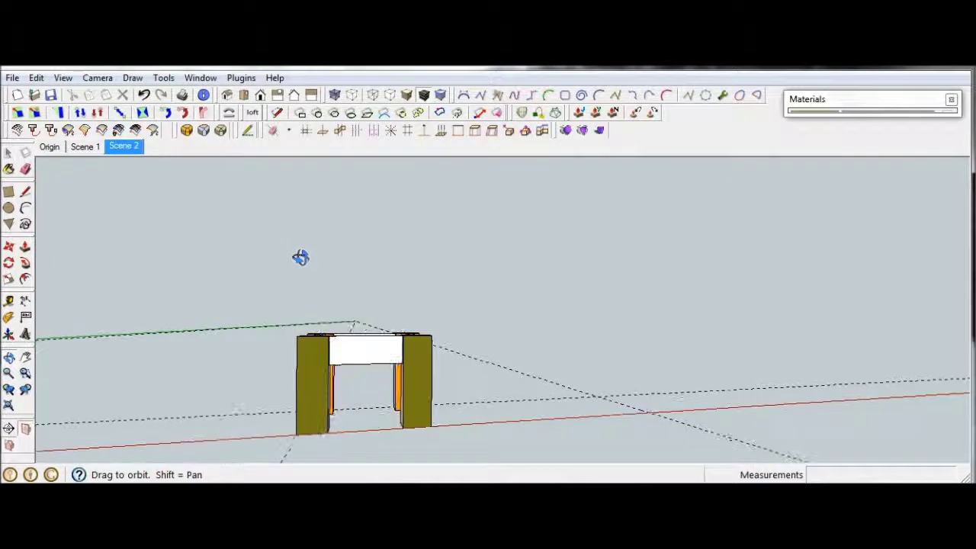
drag(449, 375, 285, 331)
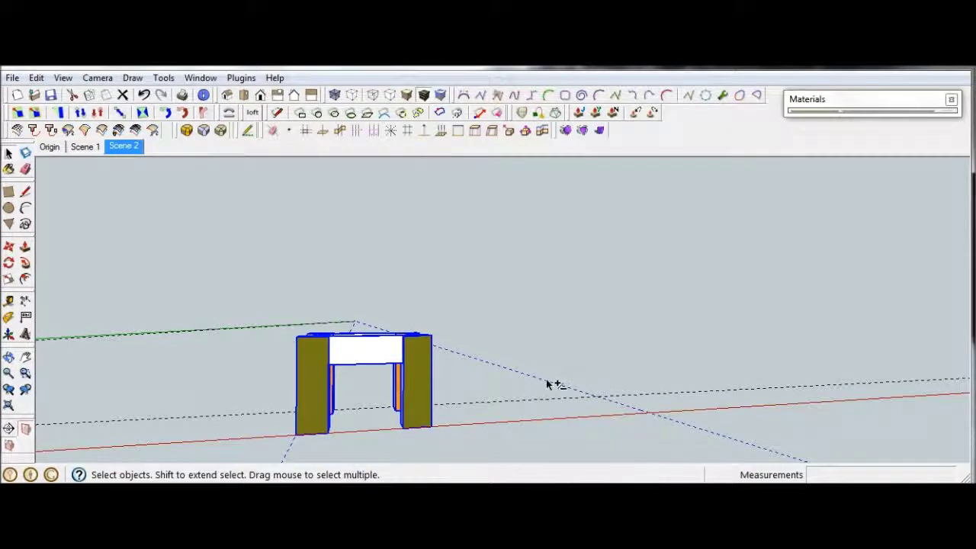
middle_drag(256, 328, 258, 393)
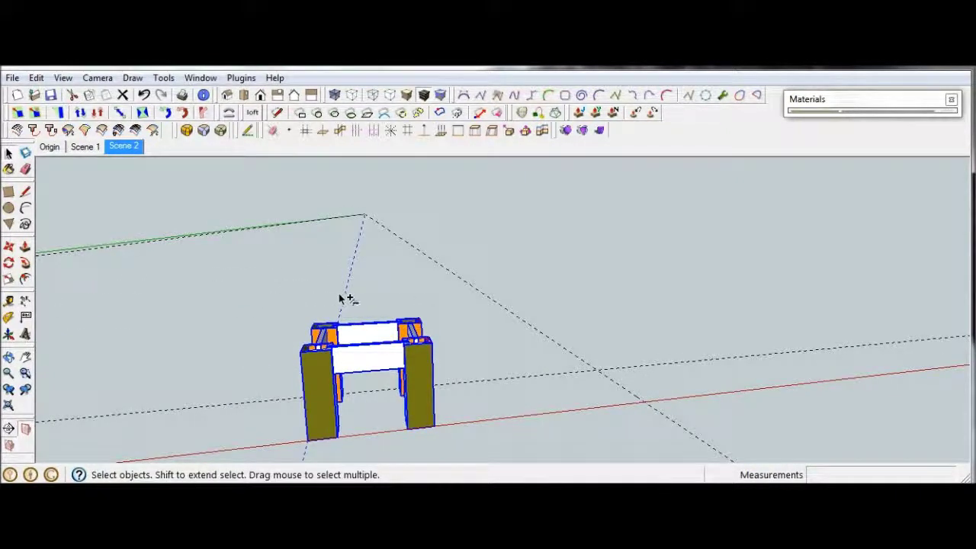
middle_drag(300, 333, 254, 256)
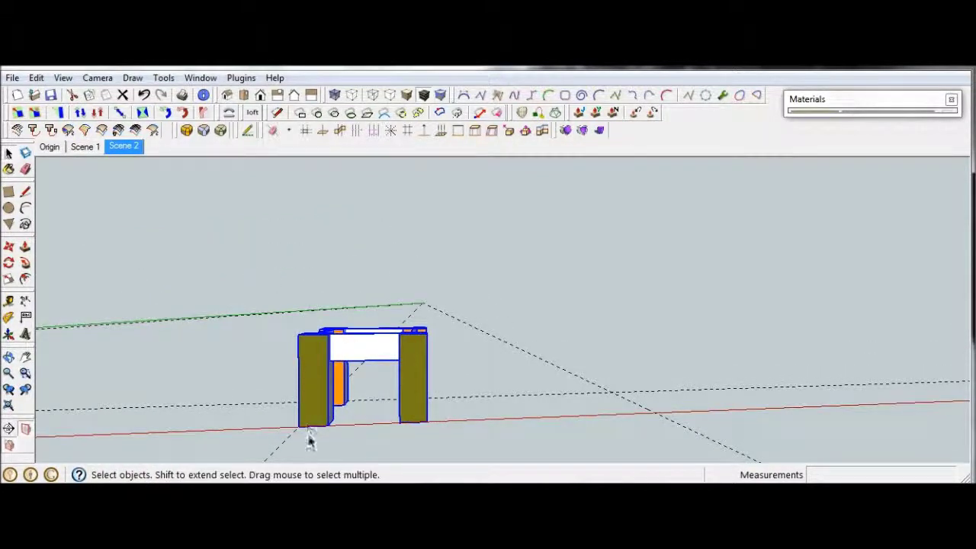
Copy the pedestal frame 54" along the red axis
key(m)
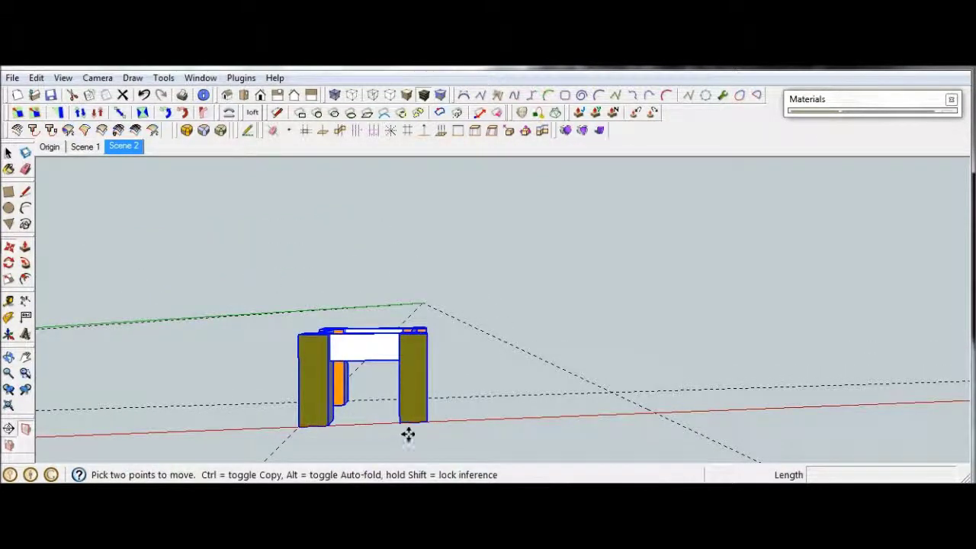
key(ctrl)
click(299, 424)
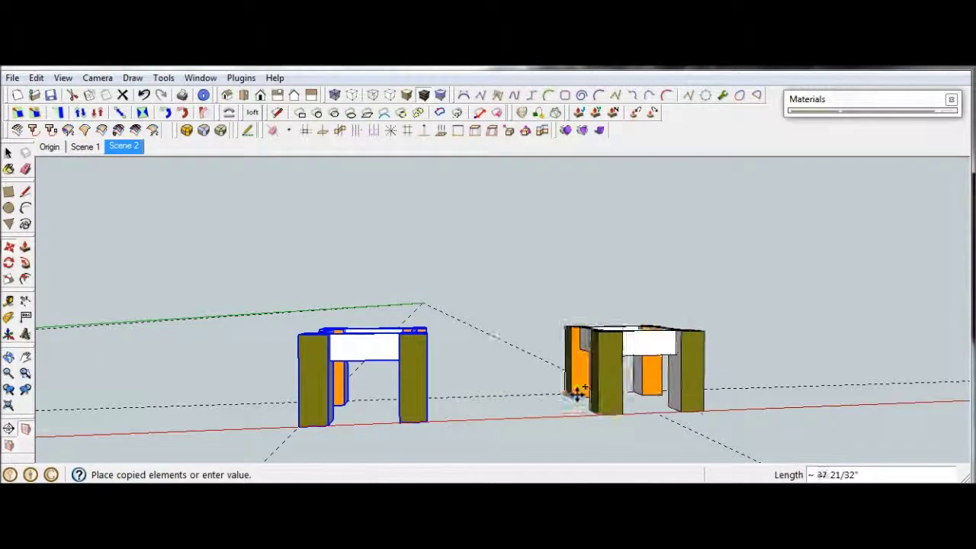
click(647, 407)
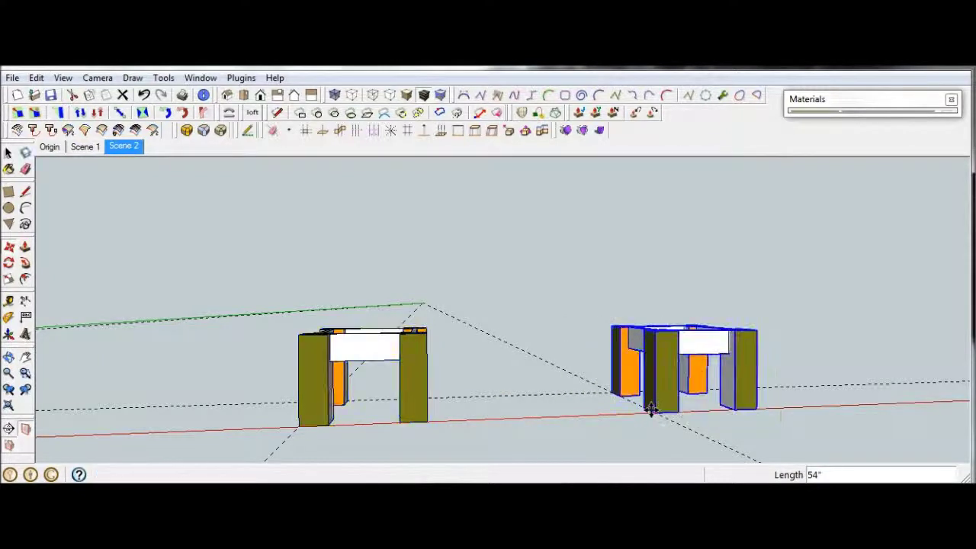
Flip the copied frame along the red direction and deselect it
right_click(670, 364)
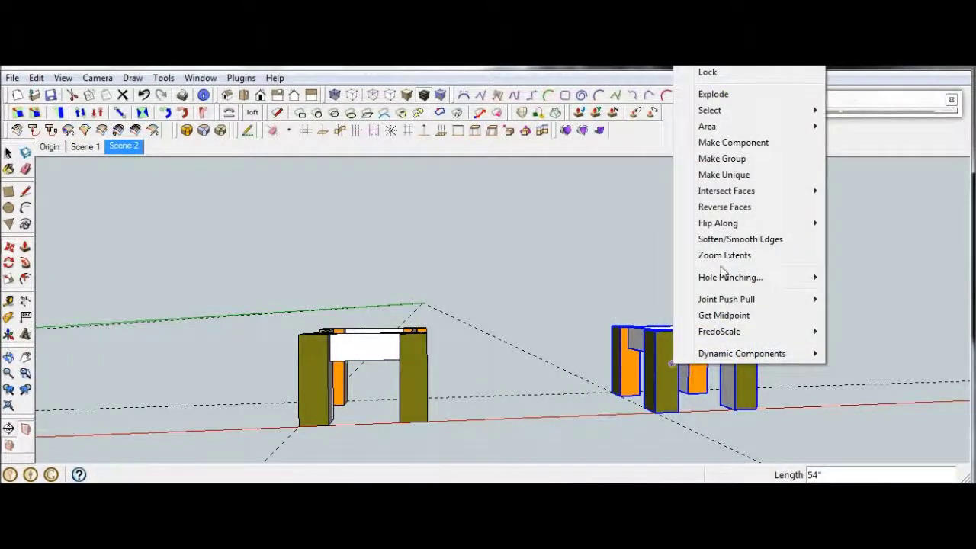
mouse_move(757, 224)
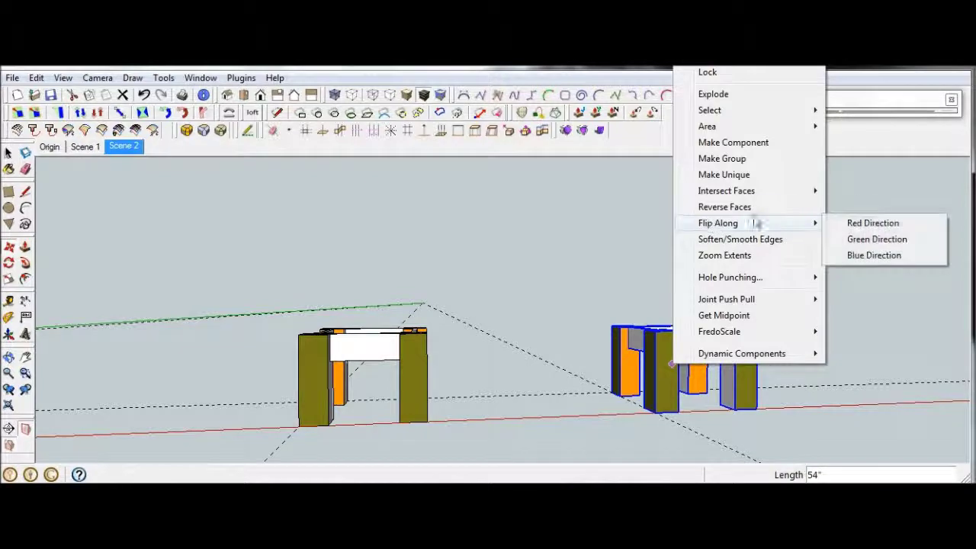
click(872, 223)
middle_drag(588, 266, 581, 424)
scroll(564, 264, up, 1)
scroll(564, 265, down, 3)
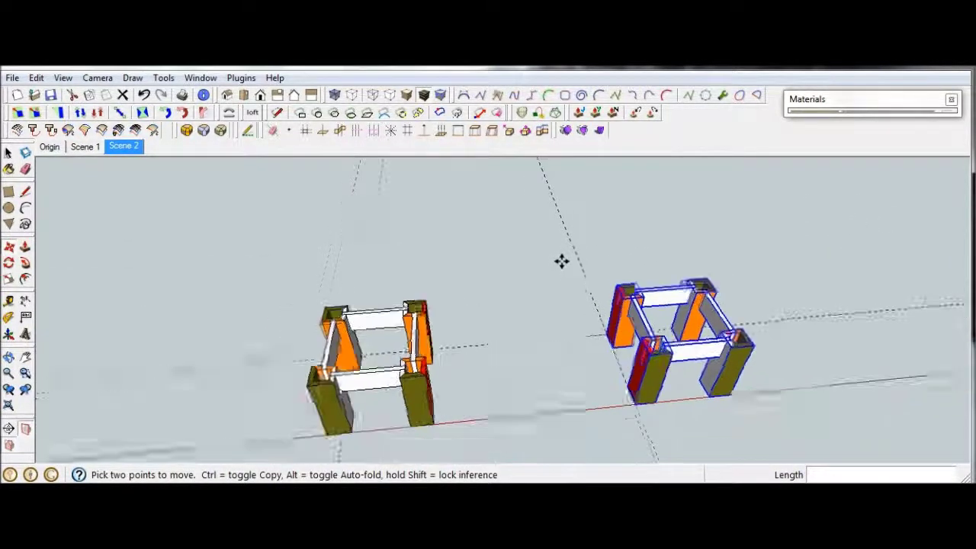
key(space)
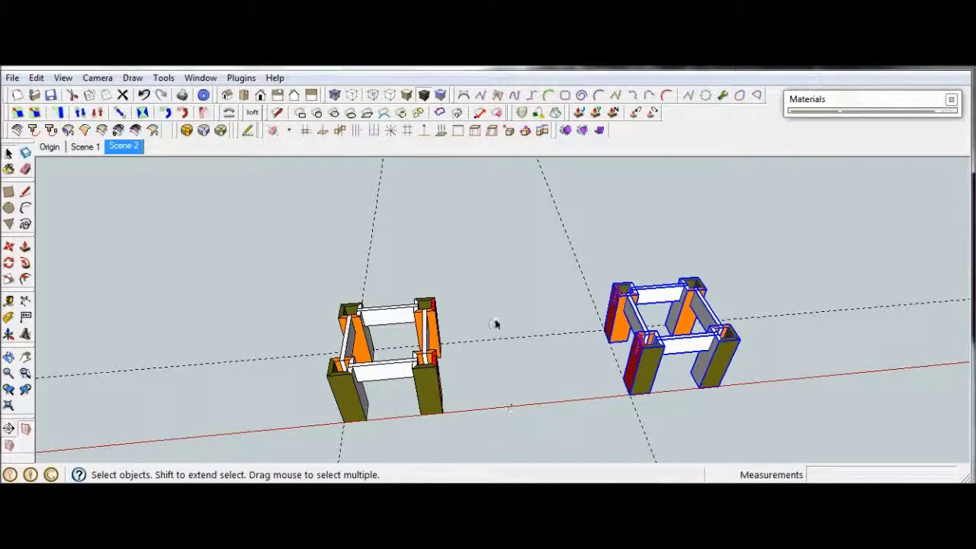
click(496, 322)
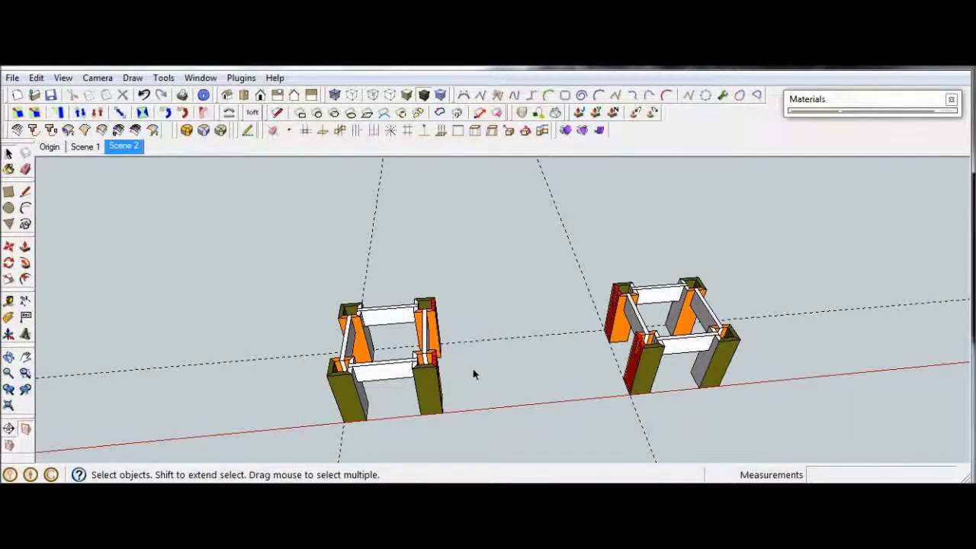
middle_drag(233, 283, 545, 276)
Draw a 4" x 3/4" rectangle in the red post's slot
scroll(546, 276, up, 2)
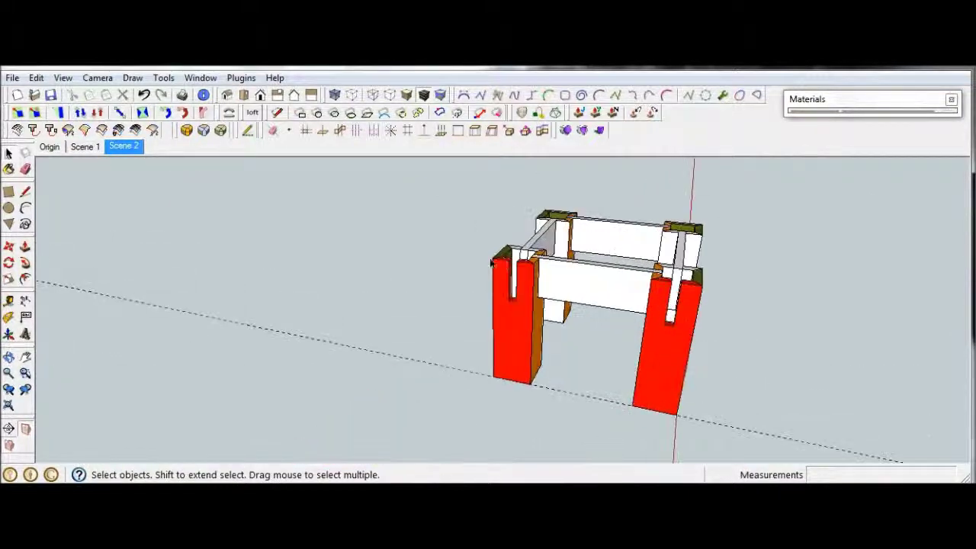
scroll(490, 263, up, 2)
middle_drag(355, 272, 470, 308)
scroll(483, 265, up, 3)
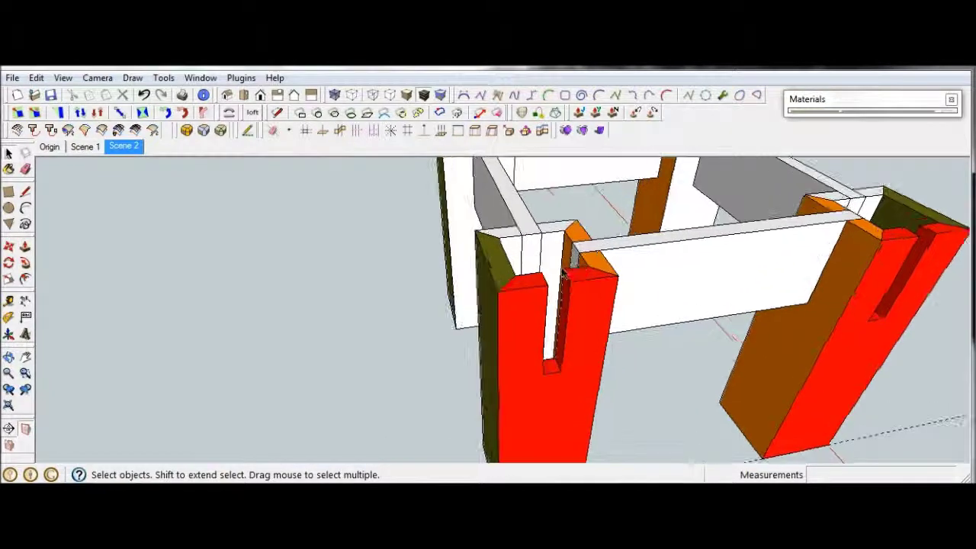
mouse_move(473, 268)
middle_down()
mouse_move(483, 265)
mouse_move(484, 283)
middle_up()
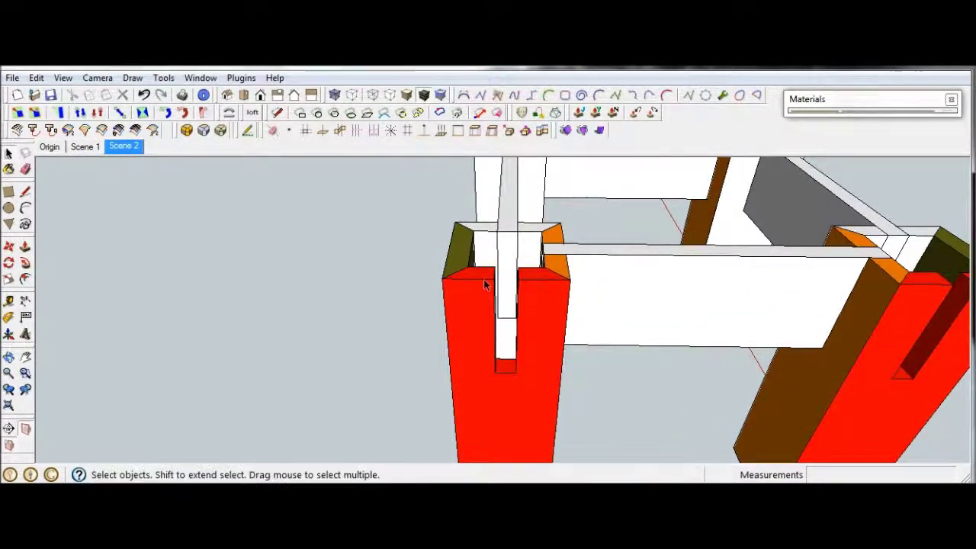
key(d)
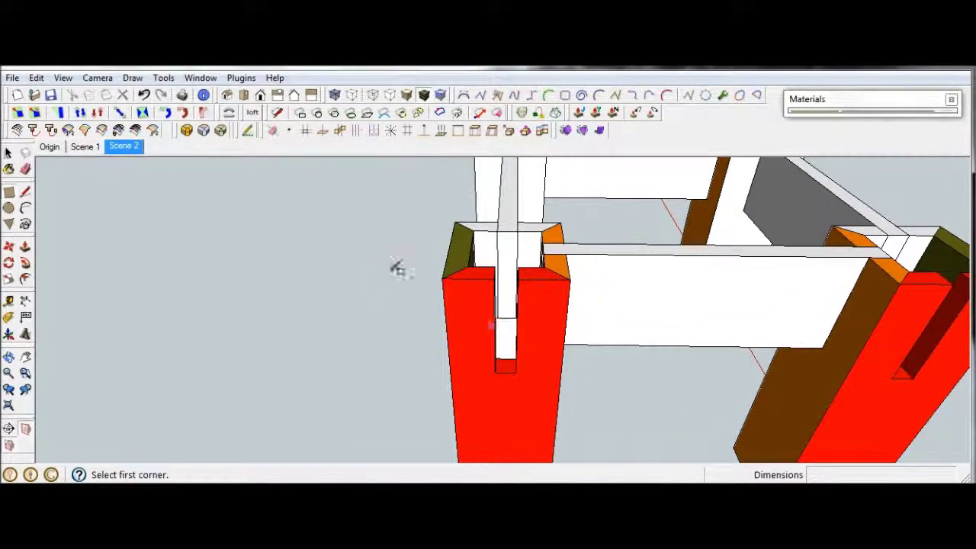
middle_drag(397, 268, 447, 266)
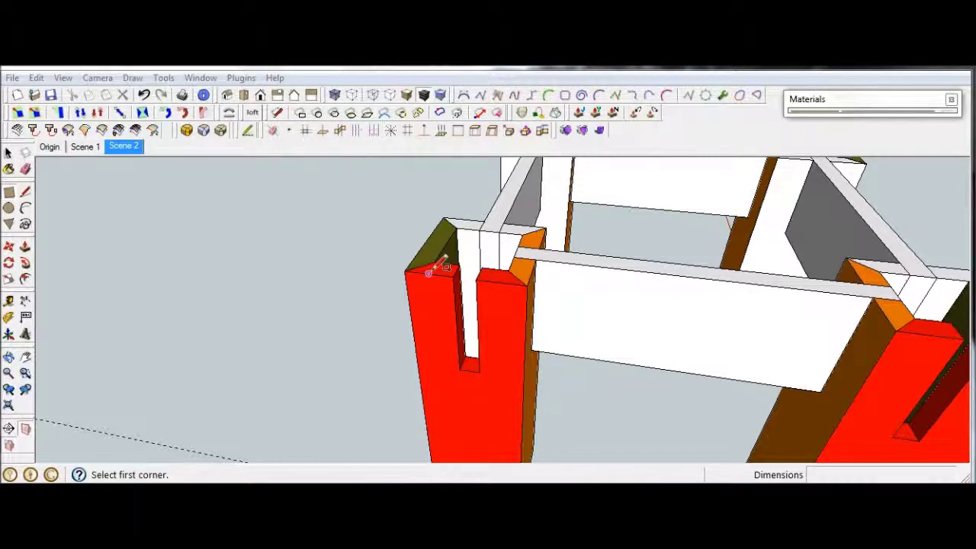
scroll(439, 267, up, 5)
click(534, 213)
click(547, 358)
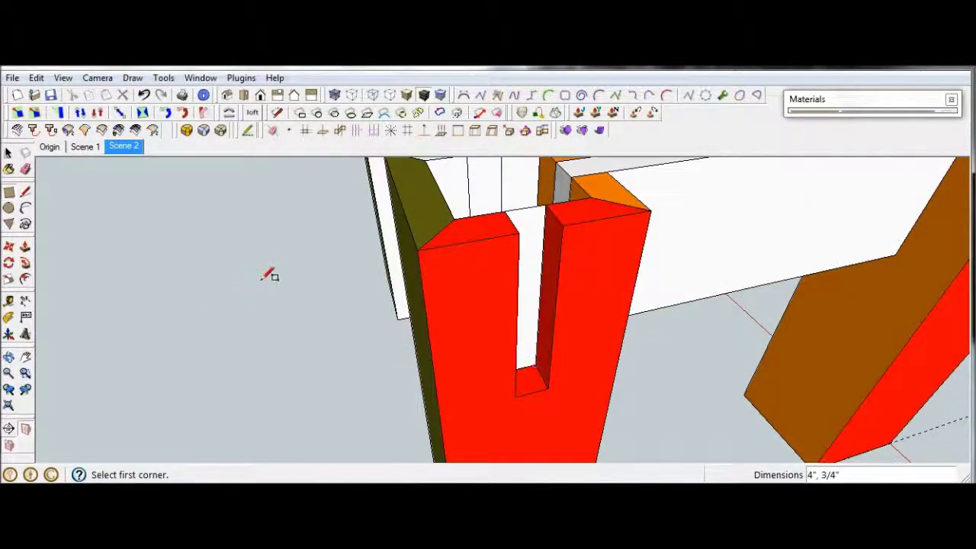
scroll(462, 270, down, 5)
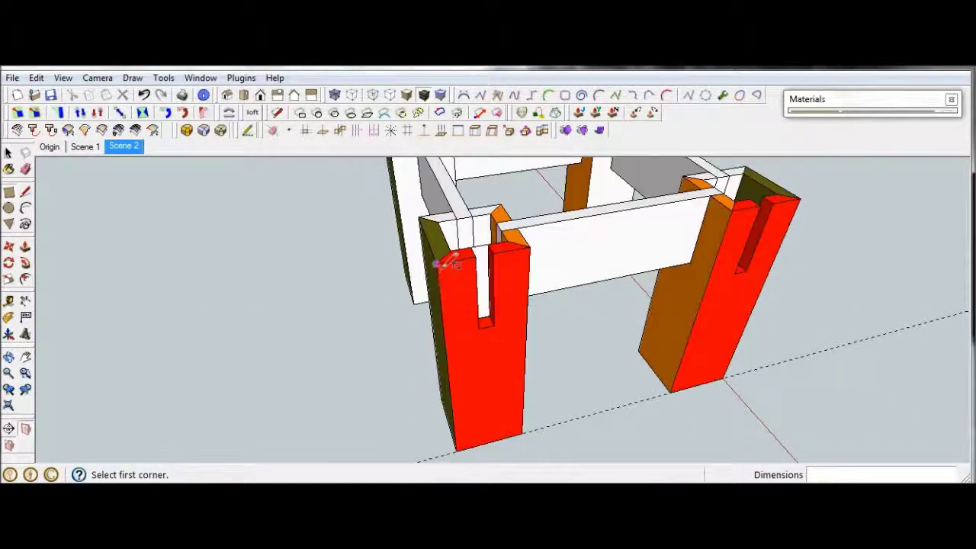
Push/Pull the slot rectangle 37 1/2" across to the second frame's post
key(p)
click(477, 281)
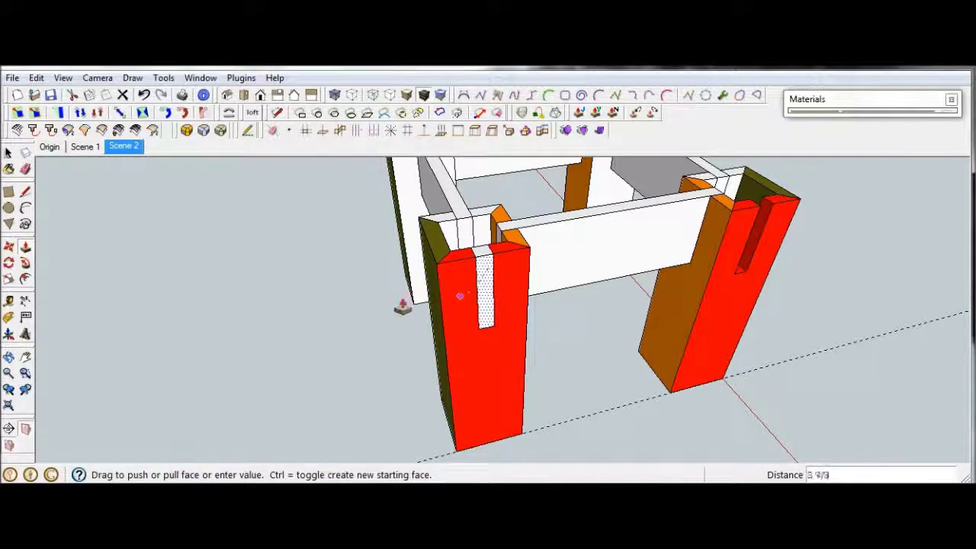
text(3/4)
key(Return)
scroll(450, 290, down, 4)
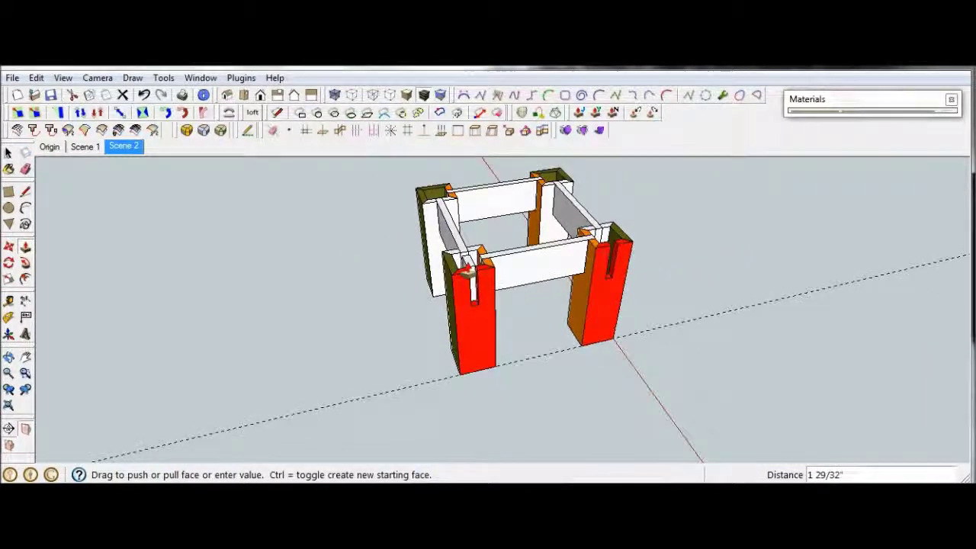
scroll(481, 252, down, 4)
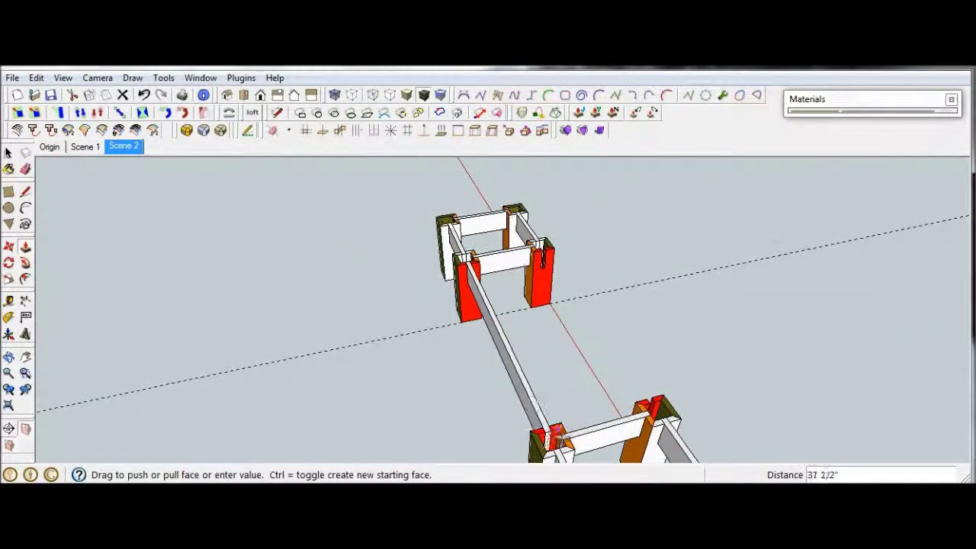
scroll(556, 435, up, 4)
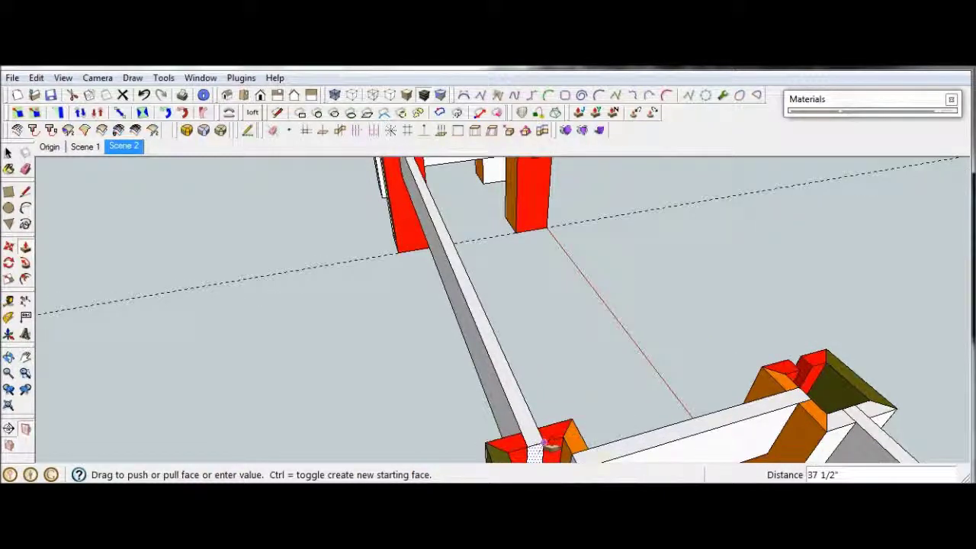
click(558, 439)
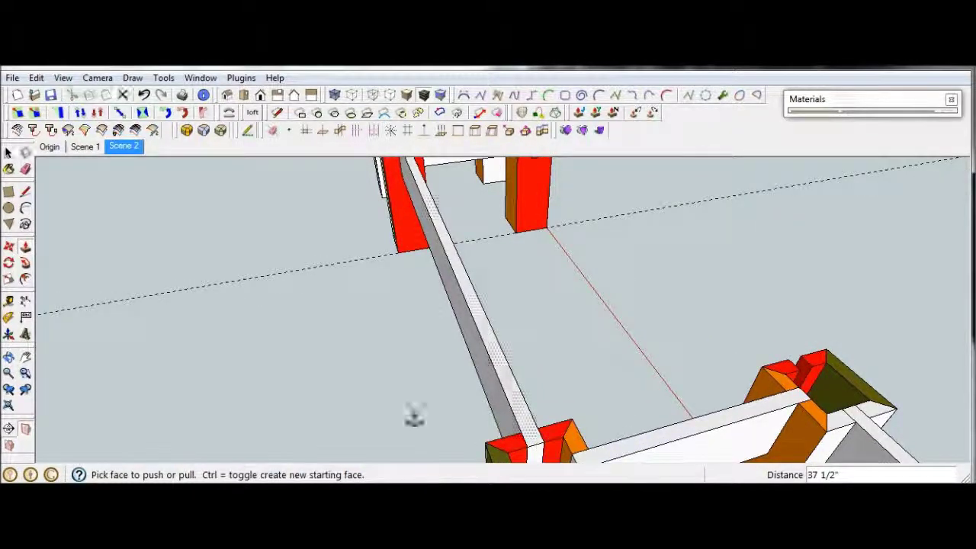
key(space)
Make the long board a component
double_click(461, 296)
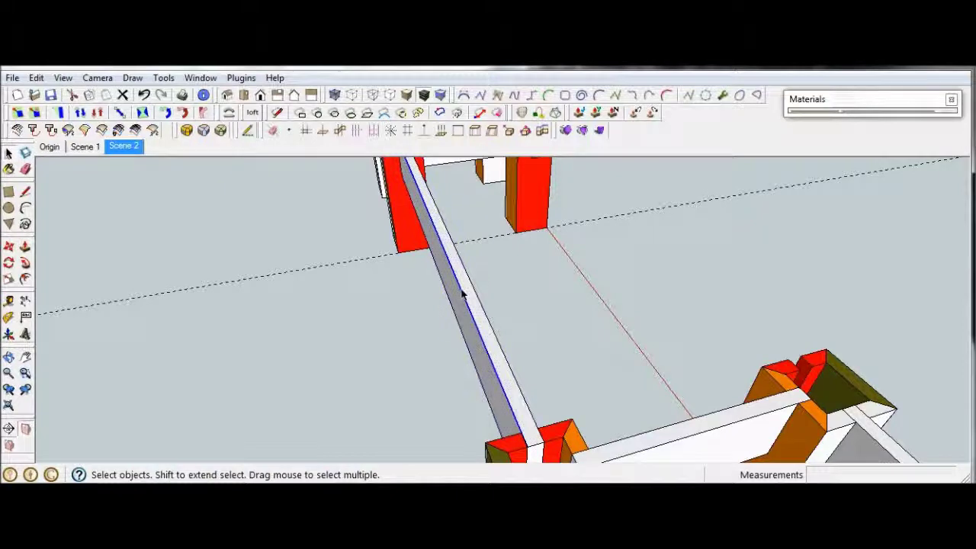
right_click(479, 335)
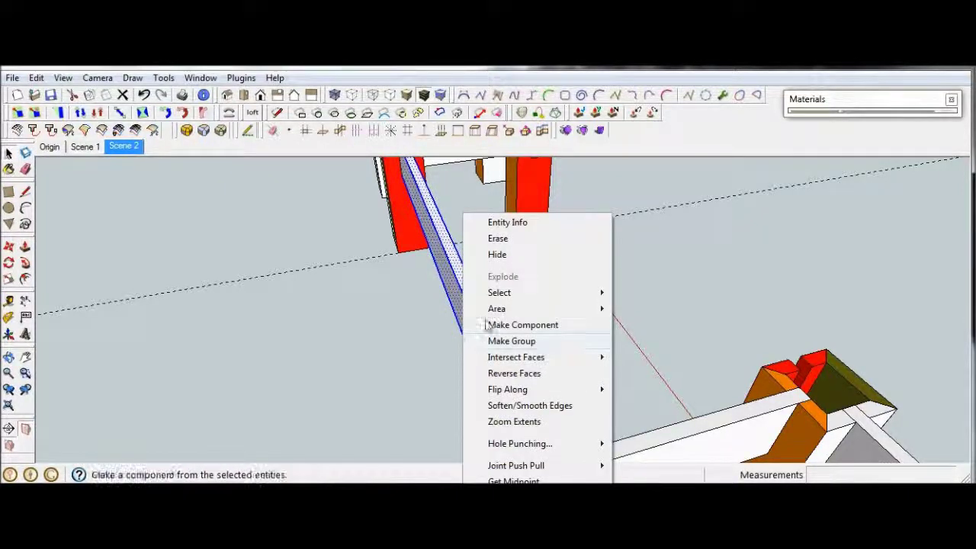
click(485, 326)
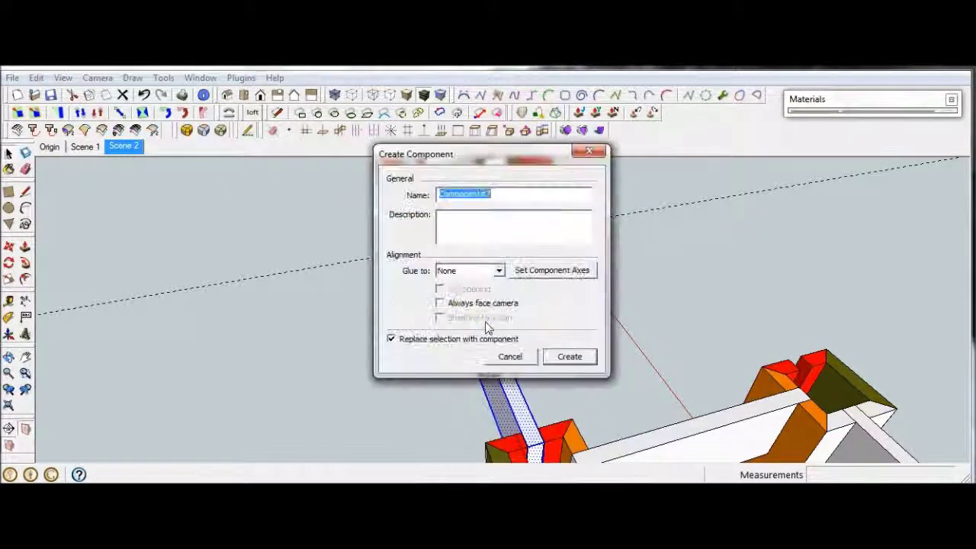
click(568, 357)
middle_drag(381, 349, 333, 340)
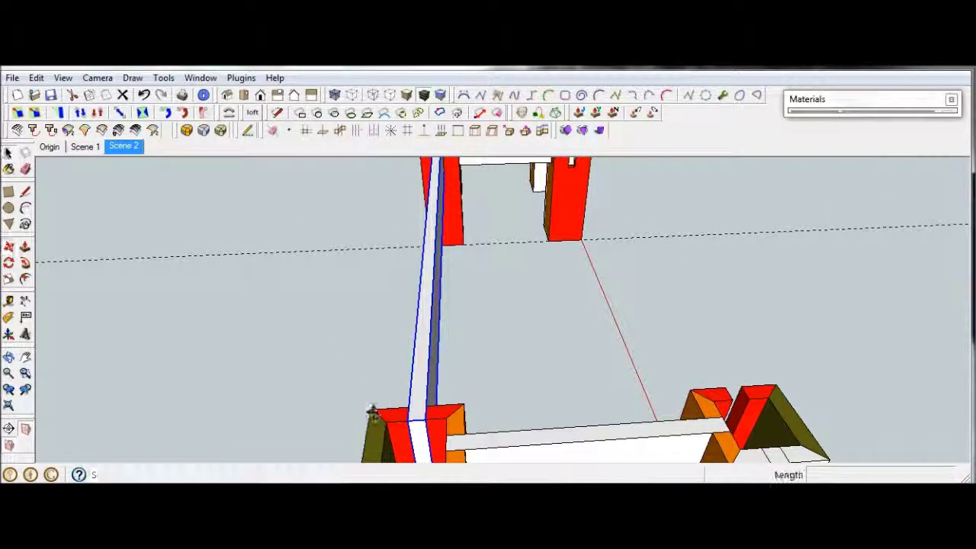
Copy the board component onto the opposite post, then clear the selection
key(m)
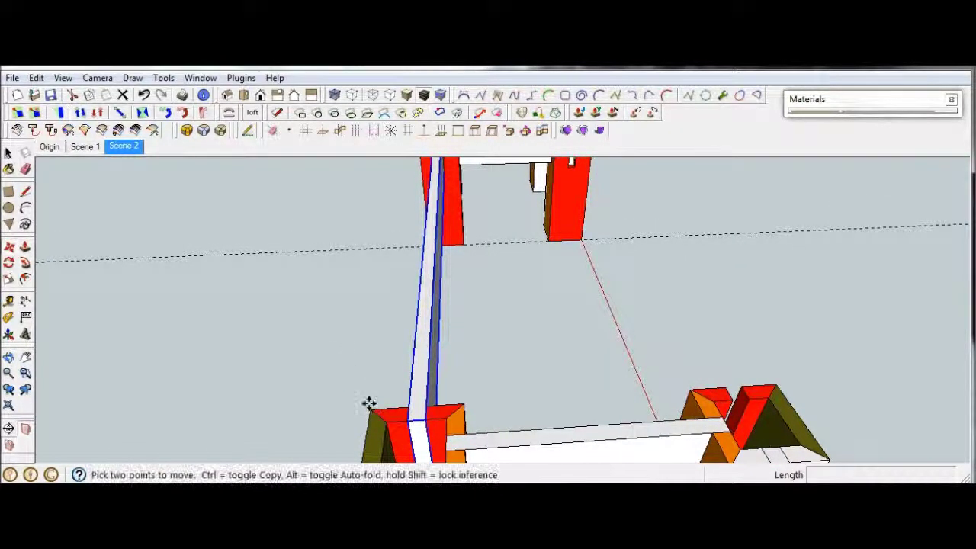
key(ctrl)
click(409, 418)
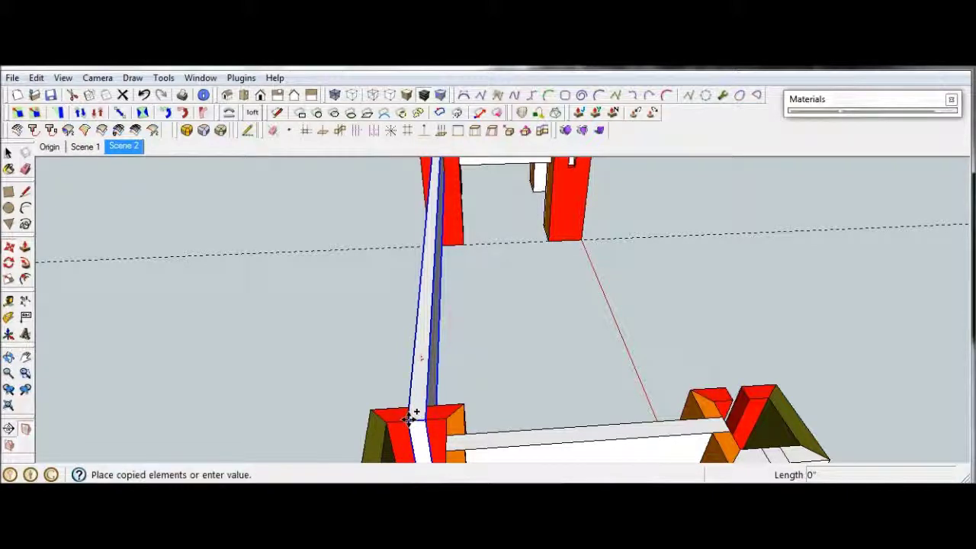
click(734, 398)
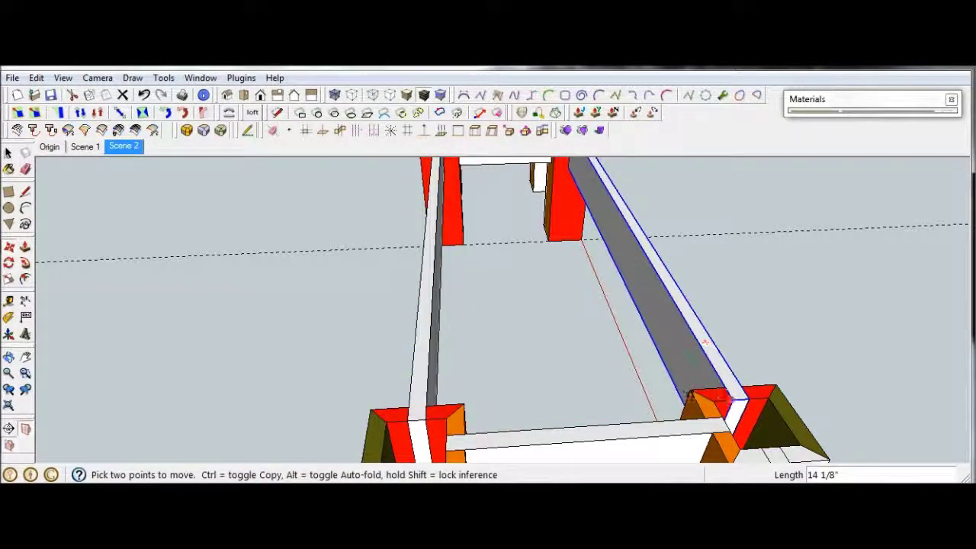
key(space)
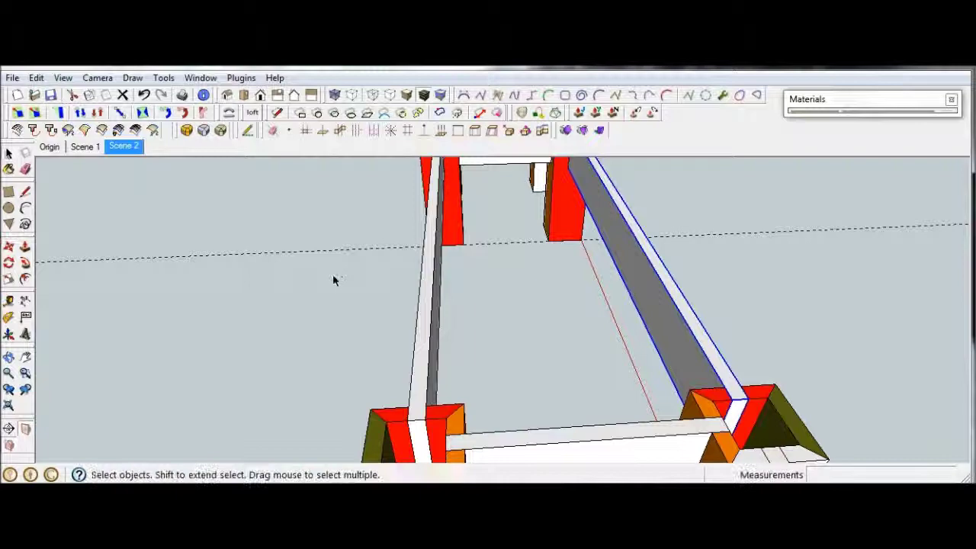
click(336, 287)
middle_drag(435, 323, 283, 290)
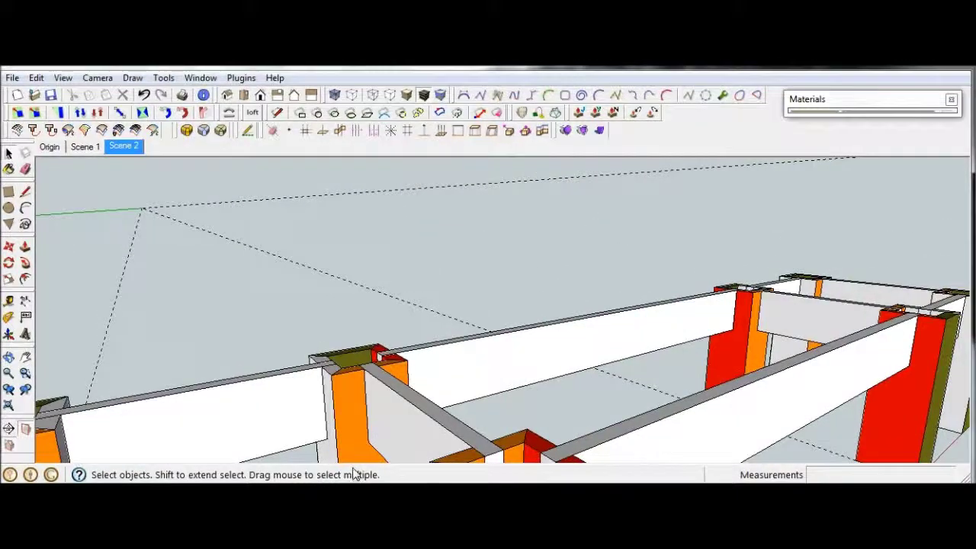
scroll(358, 408, down, 5)
mouse_move(342, 433)
middle_down()
mouse_move(278, 388)
mouse_move(268, 364)
mouse_move(307, 381)
mouse_move(320, 370)
mouse_move(316, 451)
mouse_move(330, 425)
middle_up()
scroll(315, 387, up, 4)
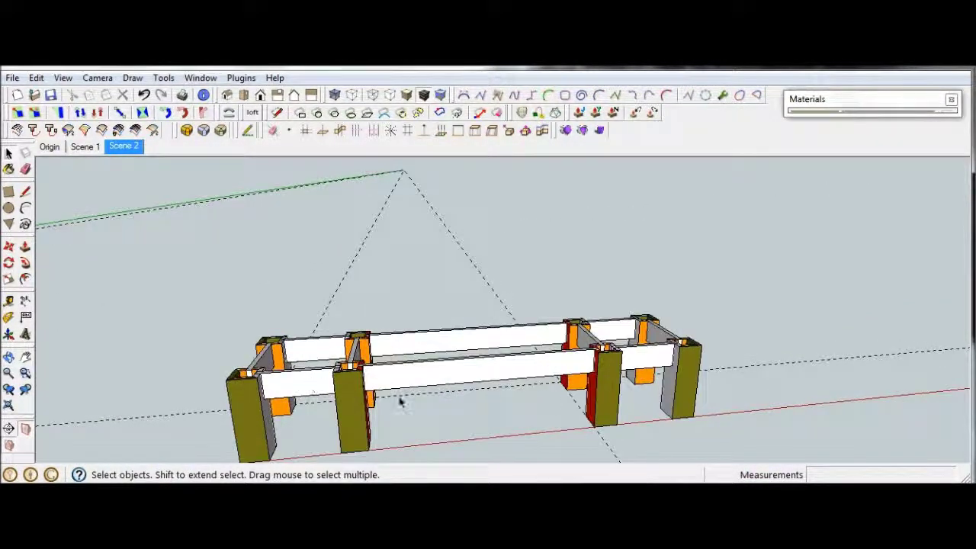
middle_drag(236, 386, 226, 366)
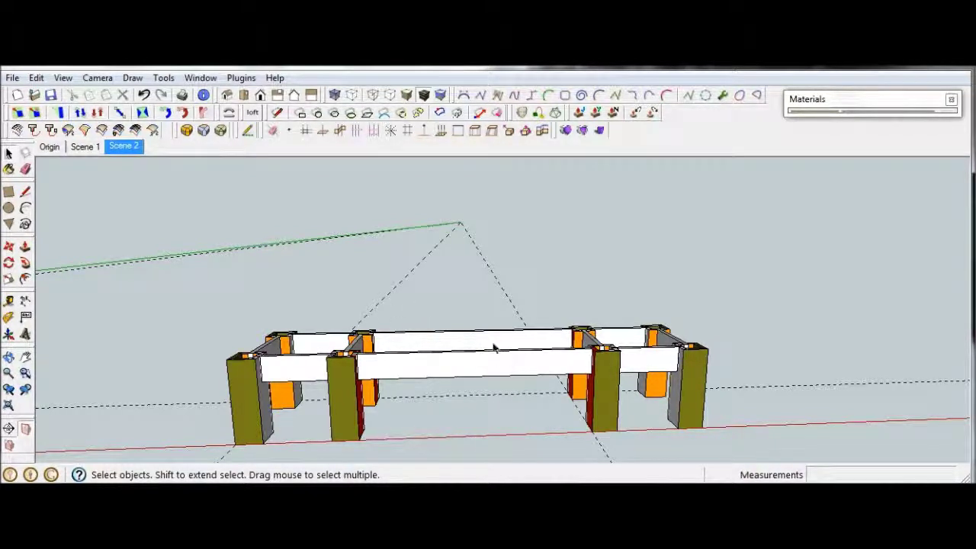
middle_drag(494, 347, 481, 385)
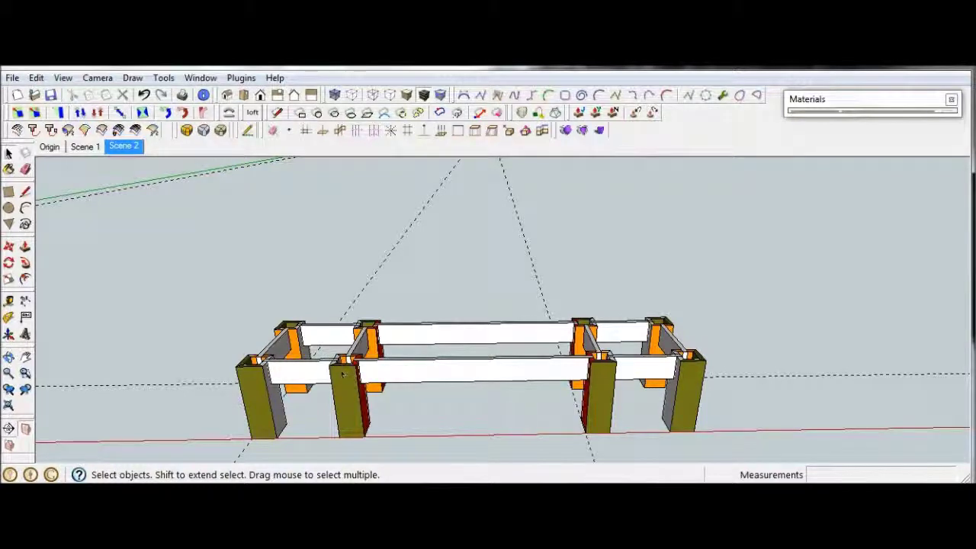
scroll(343, 365, down, 3)
middle_drag(346, 383, 318, 370)
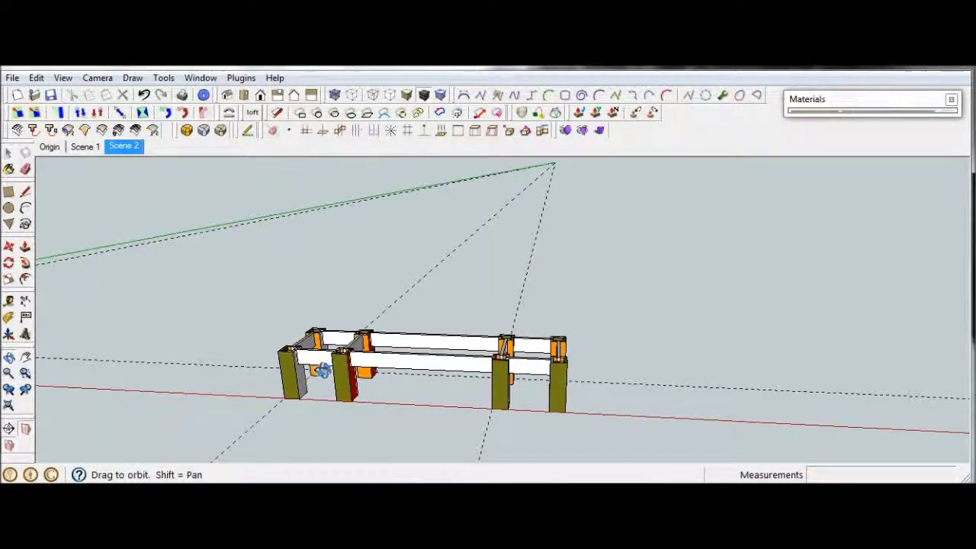
scroll(478, 386, up, 3)
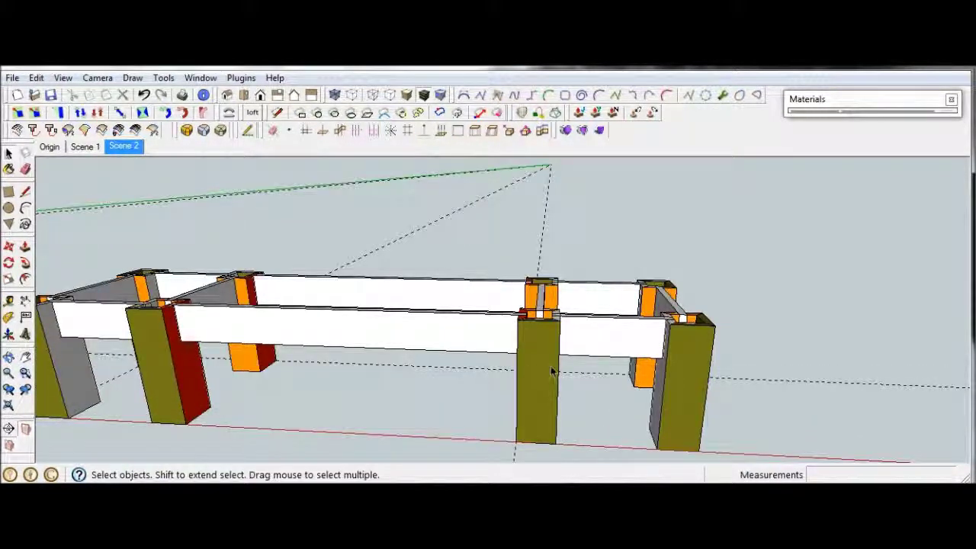